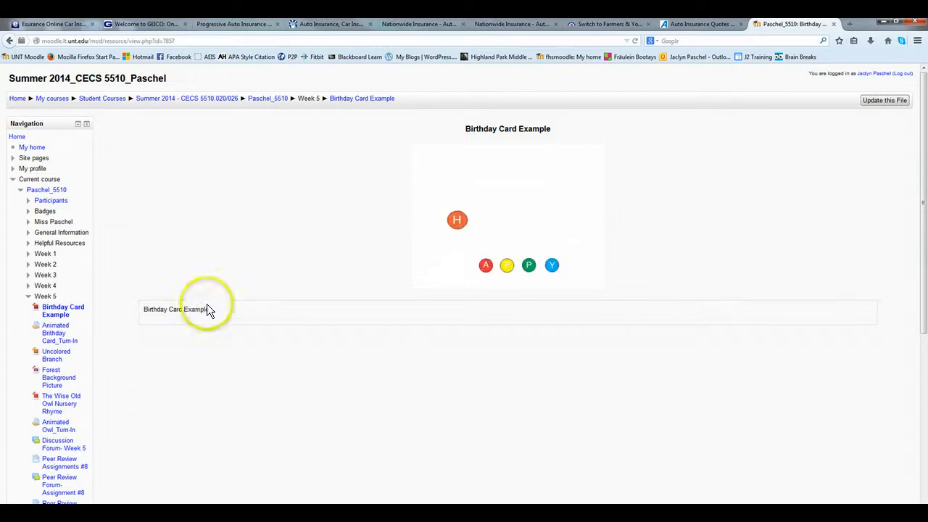
Replay the Birthday Card Example animation from the Week 5 list and return to the course page.
left_click(8, 44)
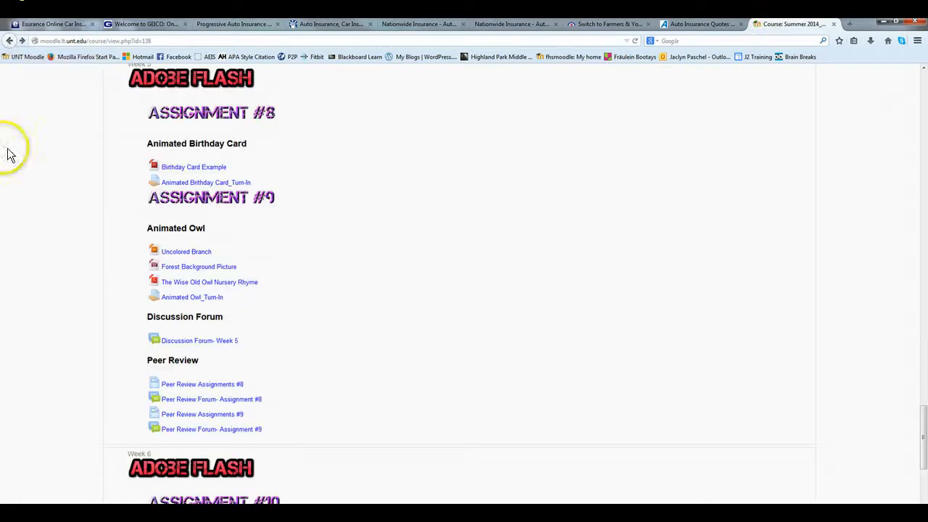
left_click(217, 167)
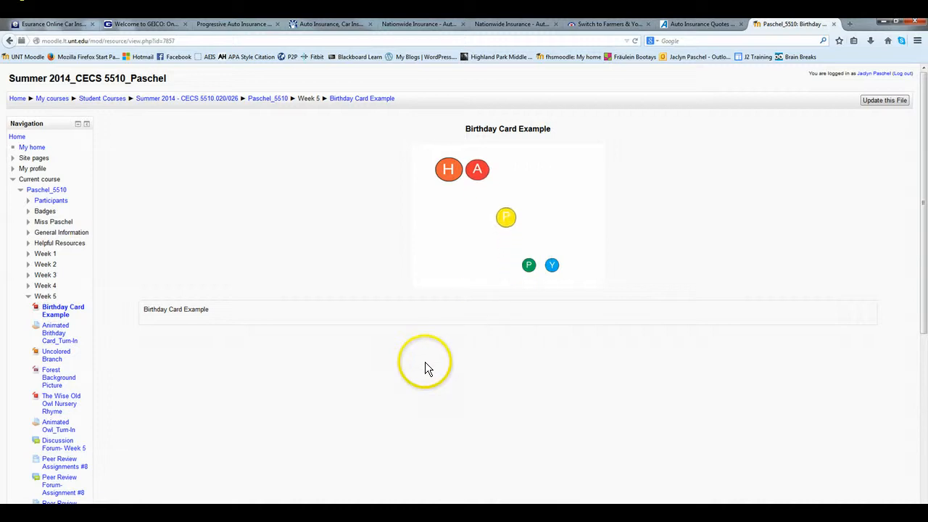
left_click(9, 41)
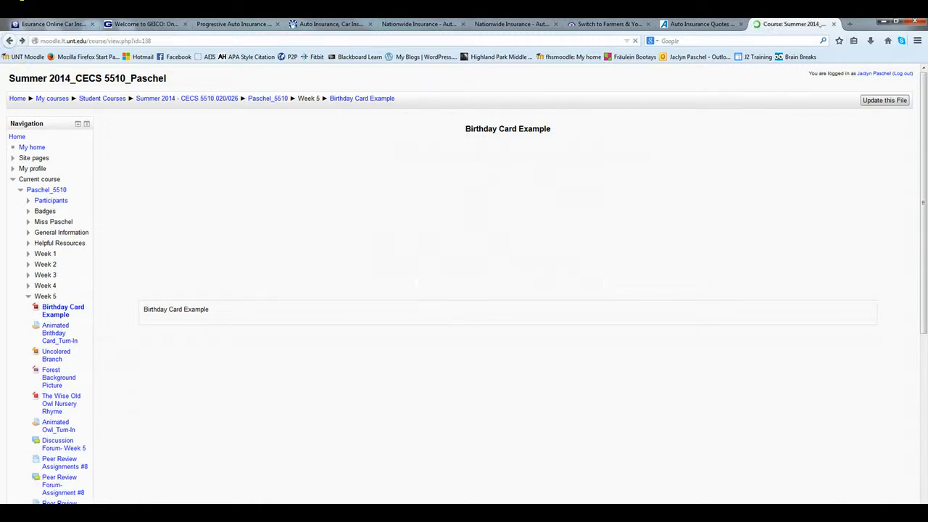
Switch to Adobe Illustrator and reset the Essentials workspace.
left_click(14, 513)
left_click(68, 343)
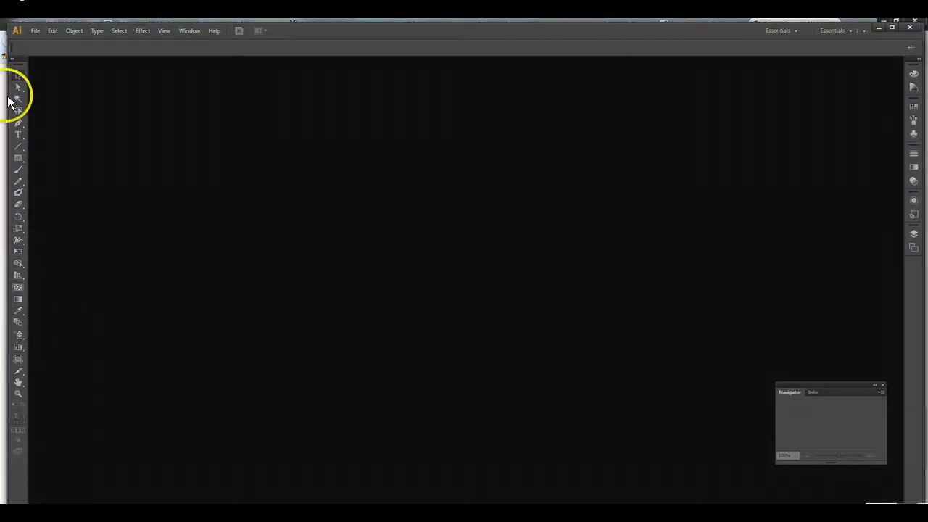
left_click(188, 31)
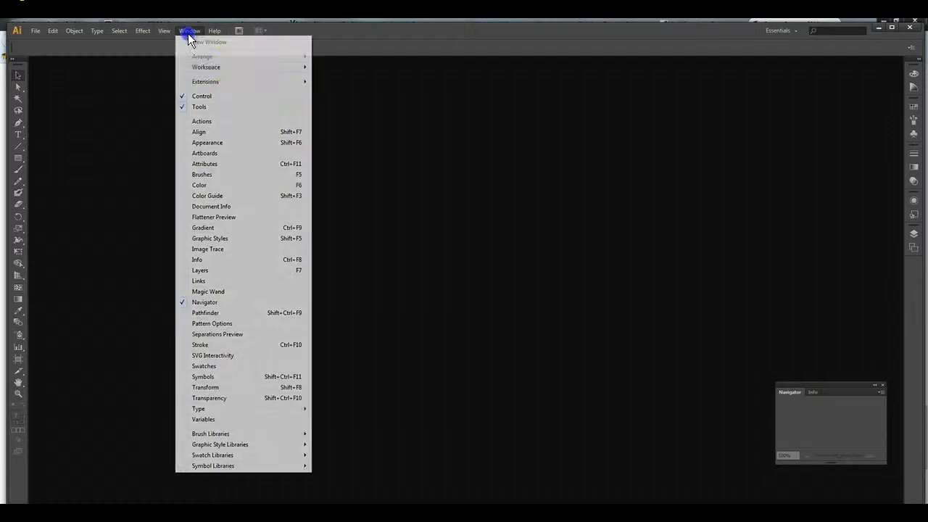
mouse_move(202, 67)
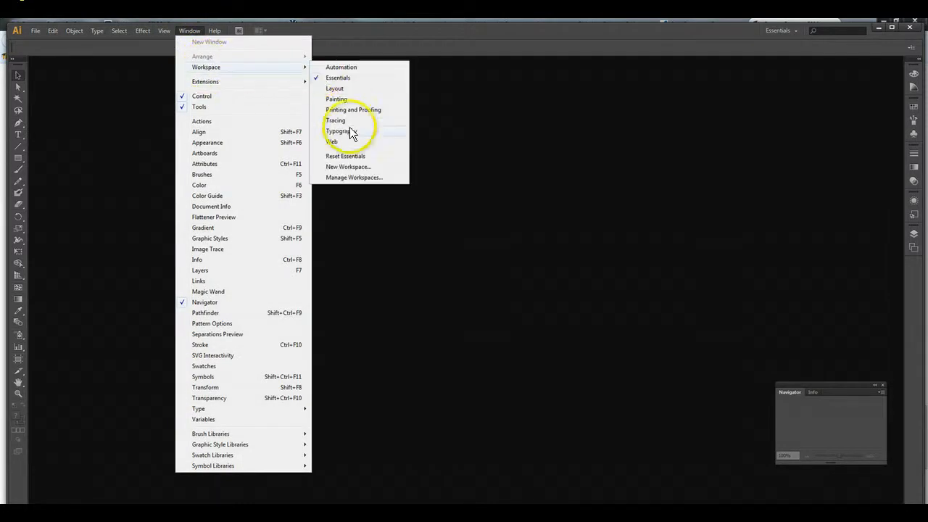
left_click(351, 155)
Show the Navigator and park it in the lower-right corner of the workspace.
left_click(185, 32)
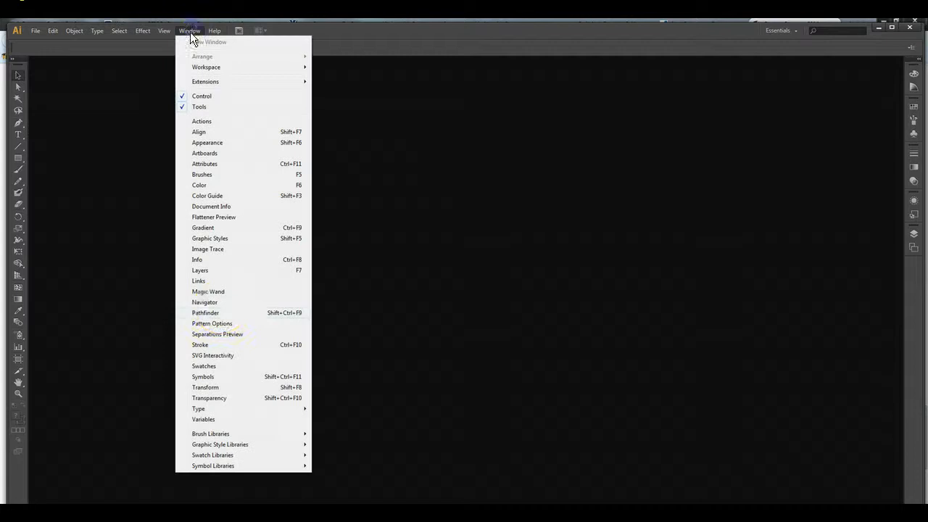
left_click(217, 302)
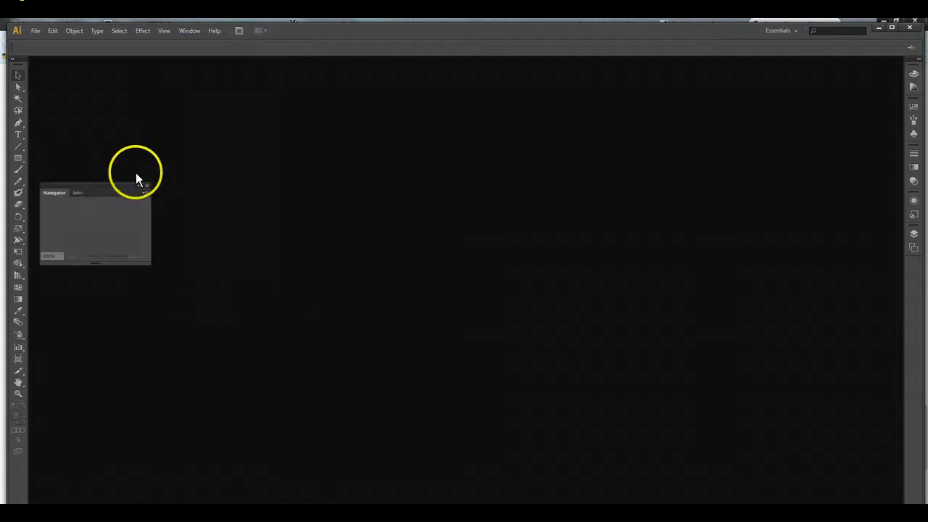
left_click_drag(116, 192, 855, 404)
Create a new Tabloid document, 17 in wide by 11 in high, with one artboard.
left_click(37, 31)
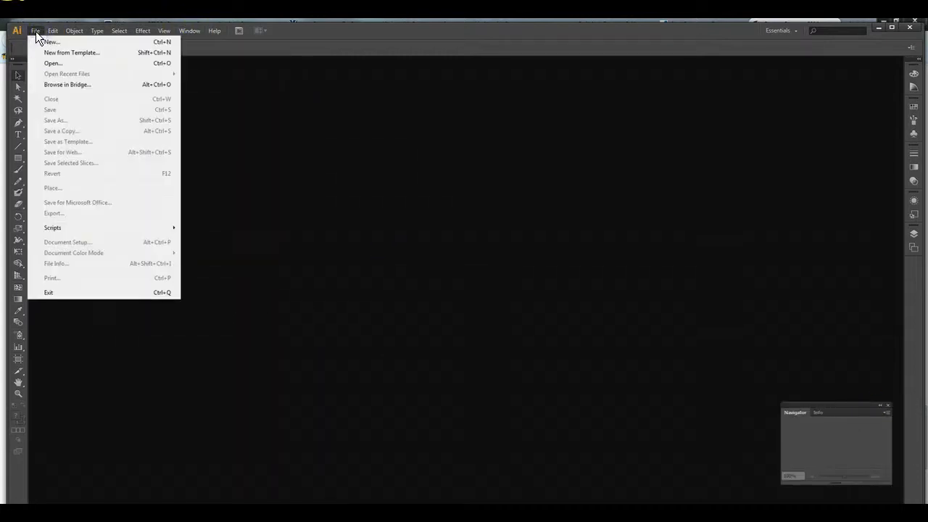
left_click(48, 44)
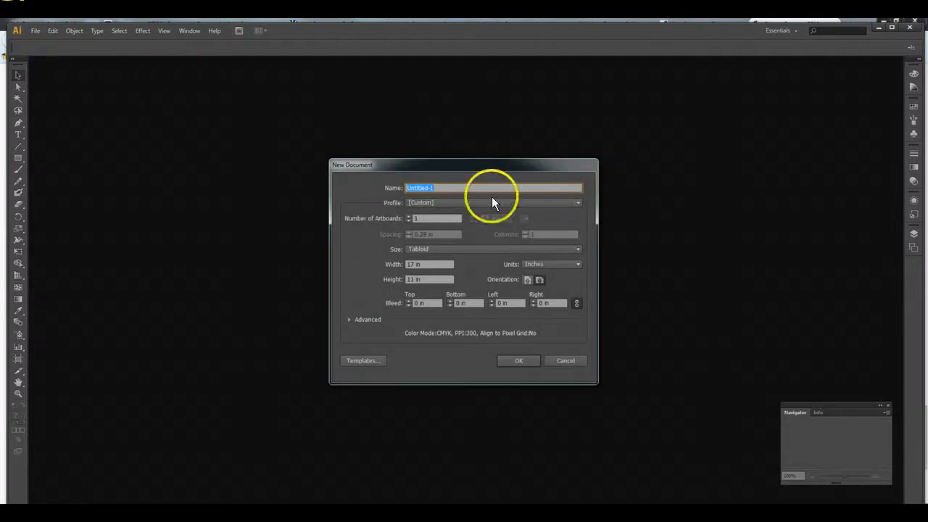
left_click(522, 363)
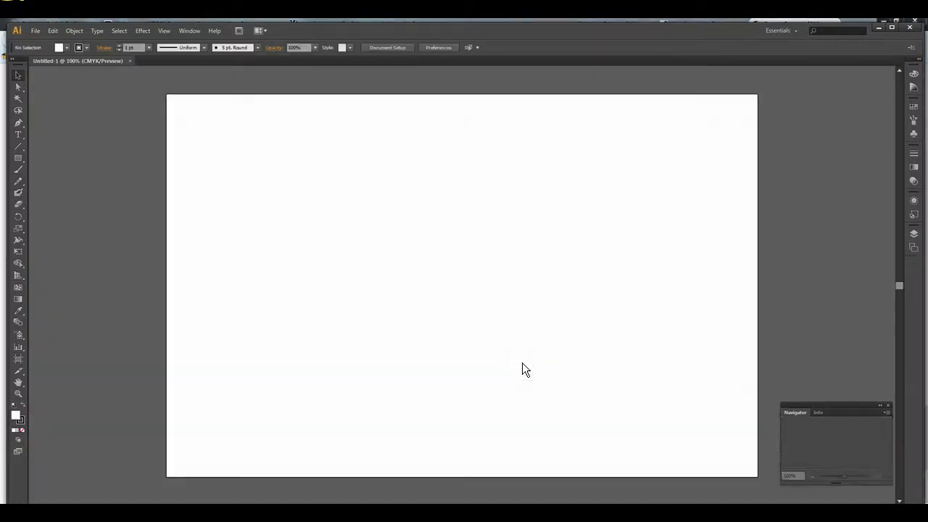
left_click(512, 364)
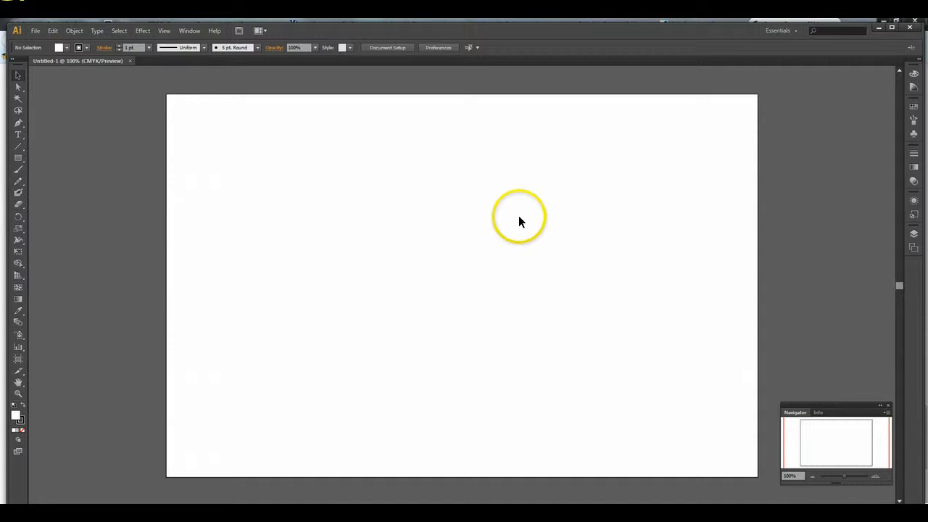
Draw a near-circular ellipse about 1.49 by 1.44 in near the artboard's upper-left corner.
left_click(20, 164)
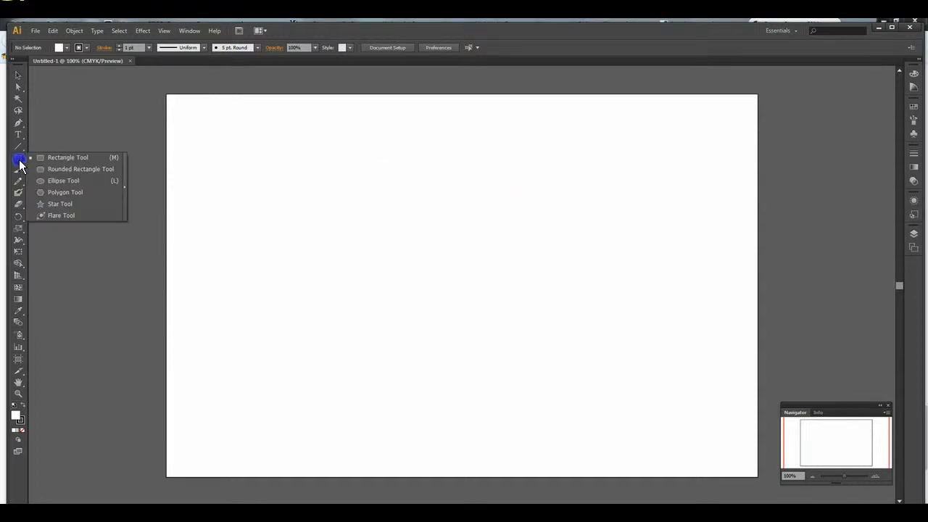
left_click(71, 182)
left_click_drag(214, 137, 267, 186)
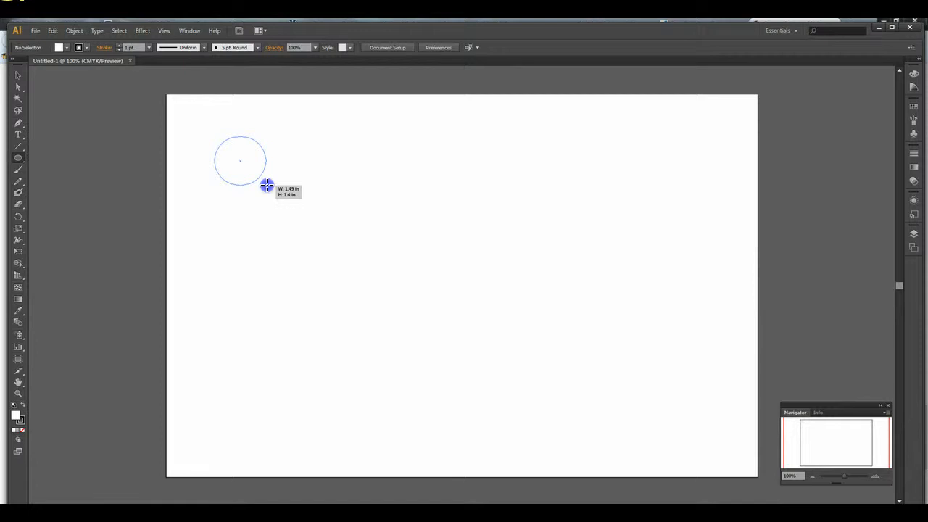
left_click_drag(267, 187, 266, 187)
left_click_drag(266, 187, 266, 187)
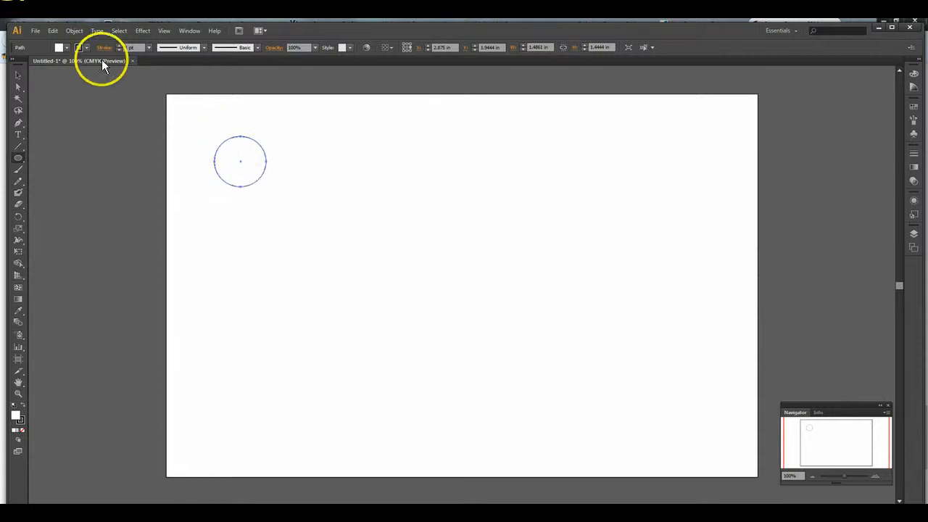
Fill the circle with the bright orange swatch from the color group.
left_click(66, 48)
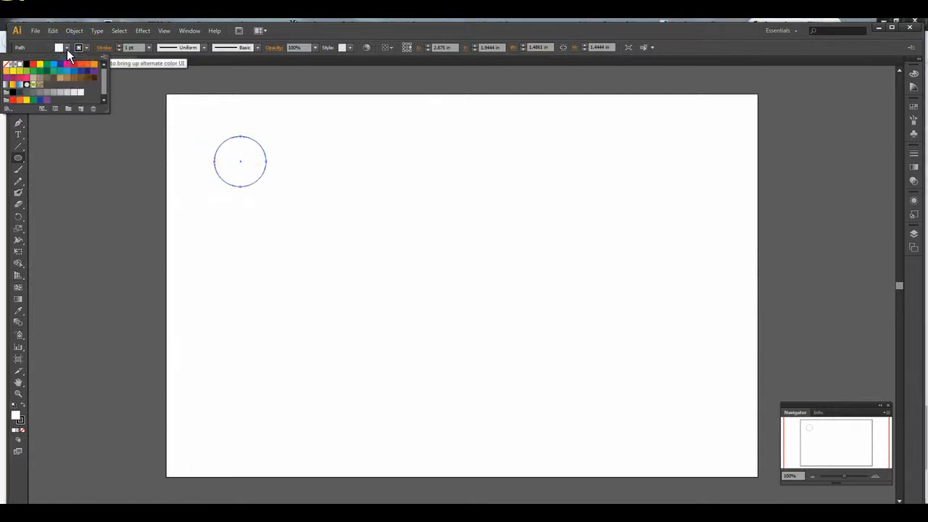
left_click(87, 65)
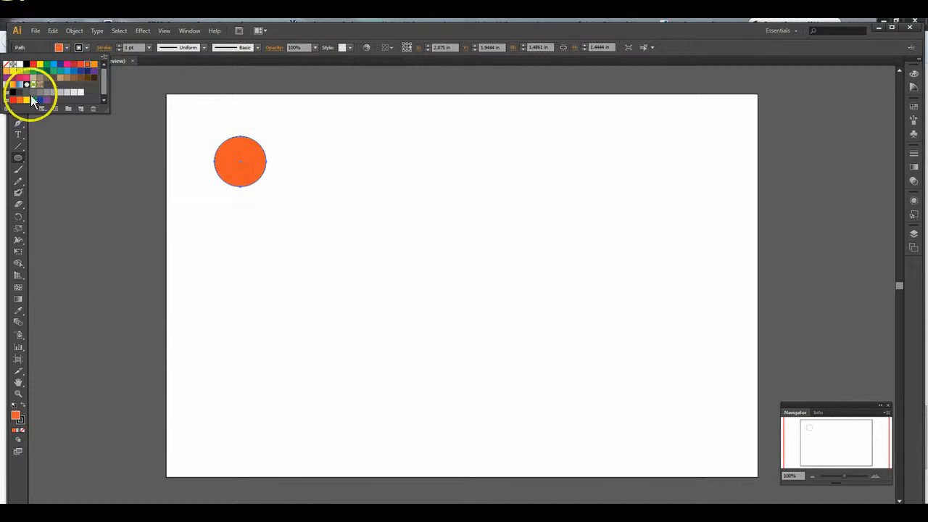
left_click(30, 97)
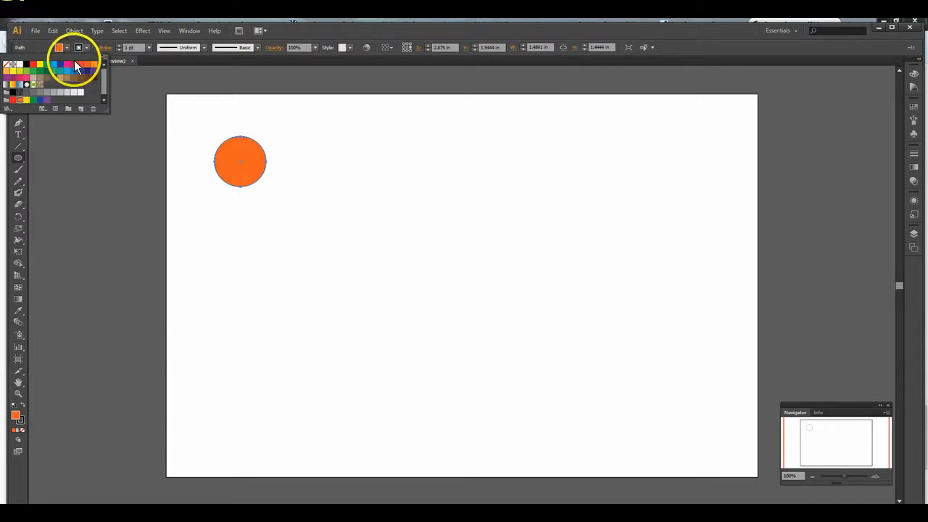
Set the orange circle's black outline to 2 pt and deselect the circle.
left_click(89, 49)
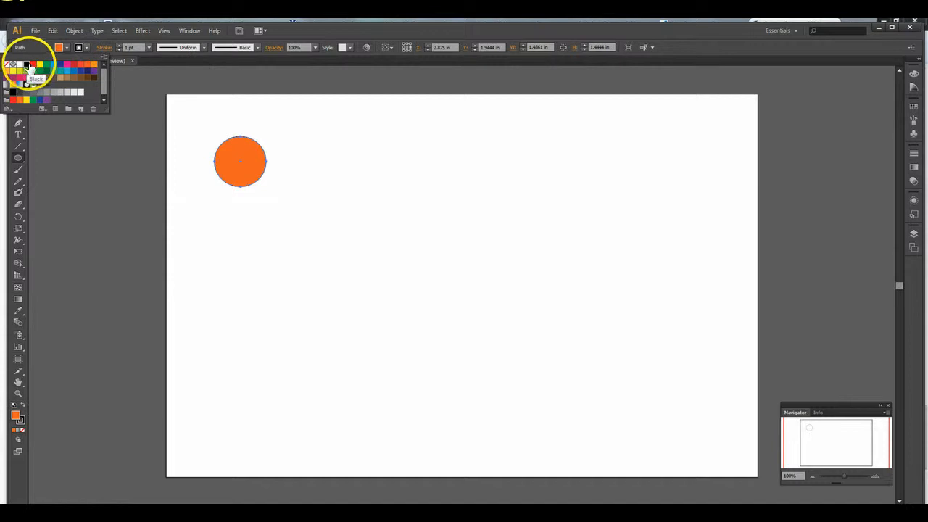
left_click(149, 48)
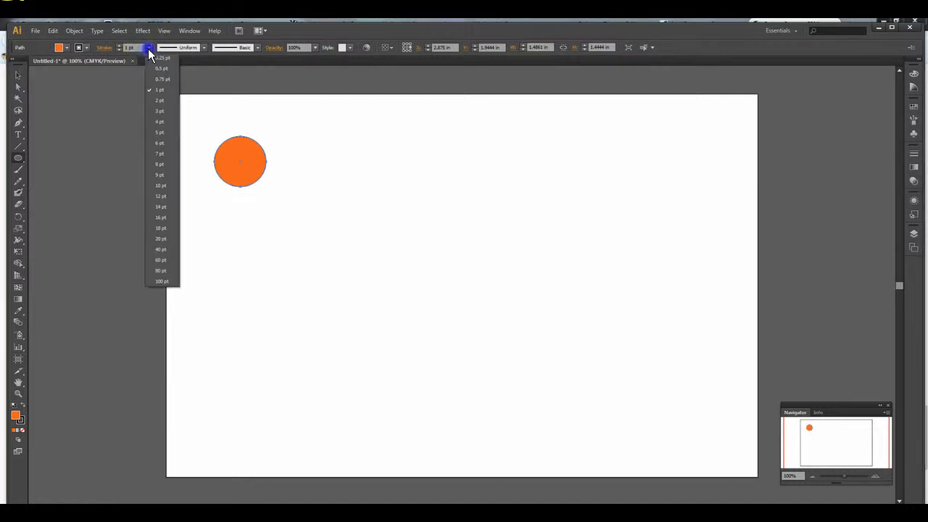
left_click(166, 102)
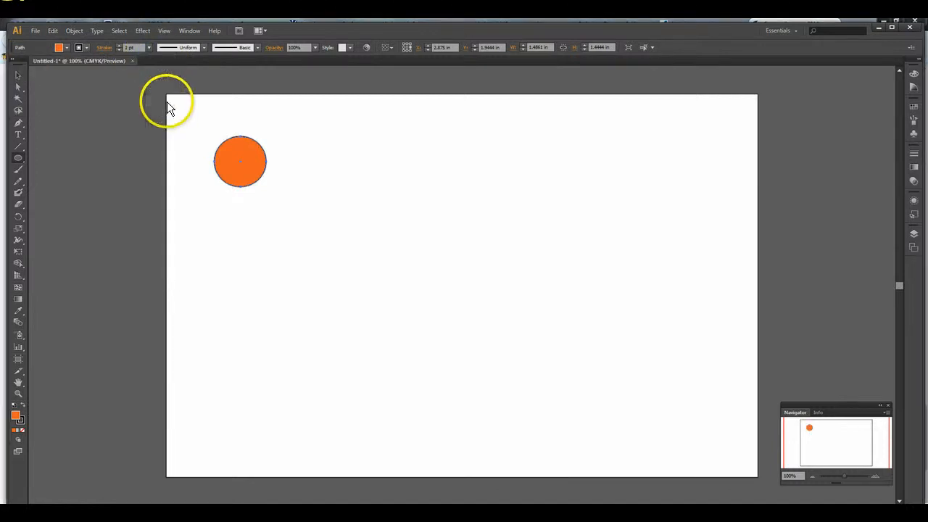
left_click(329, 241)
left_click(490, 291)
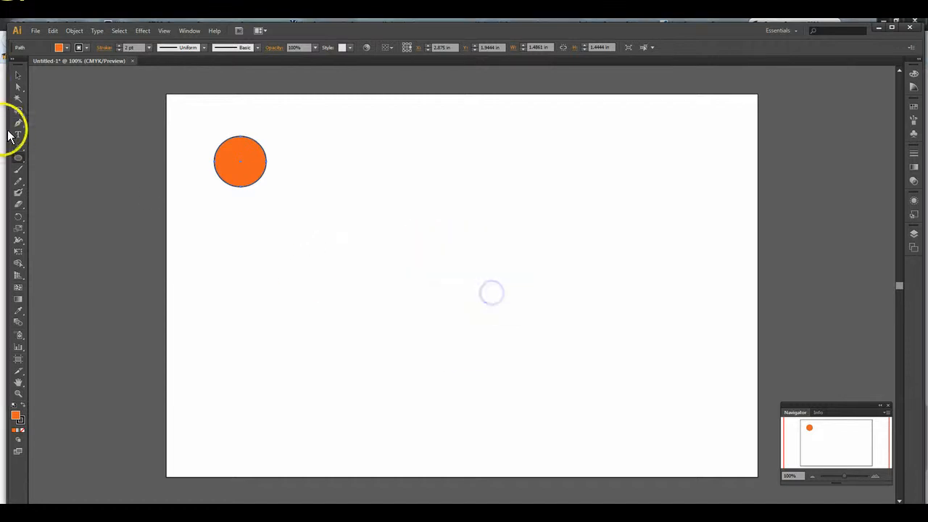
left_click(18, 75)
left_click(390, 215)
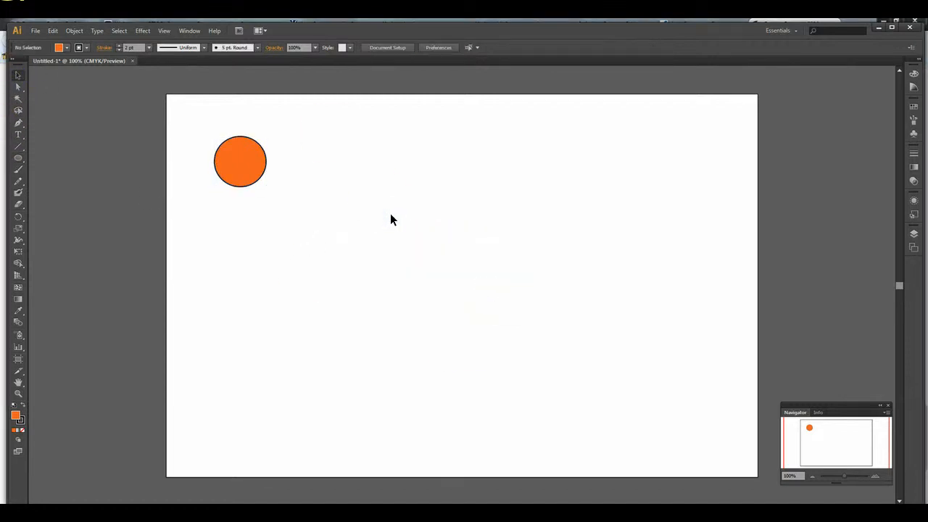
Add the letter H as text beside the orange circle and move it onto the circle's center.
left_click(18, 135)
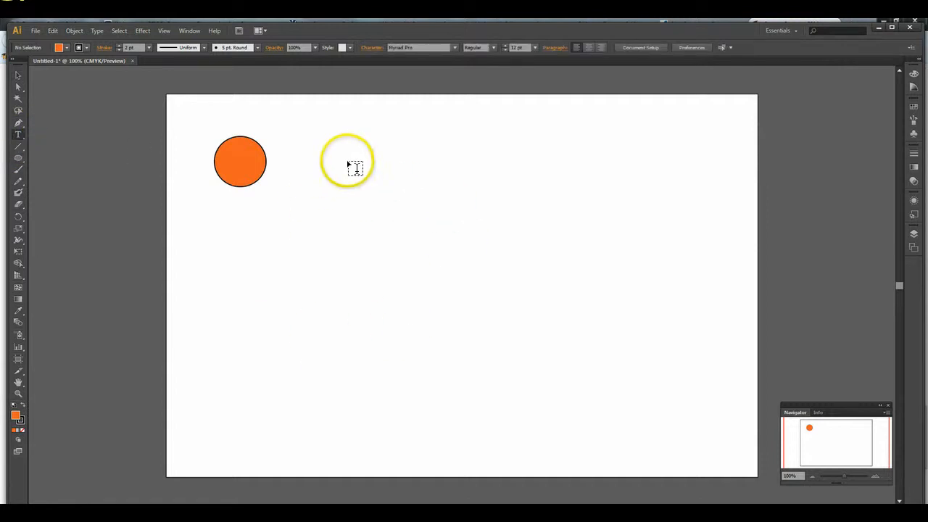
left_click(319, 161)
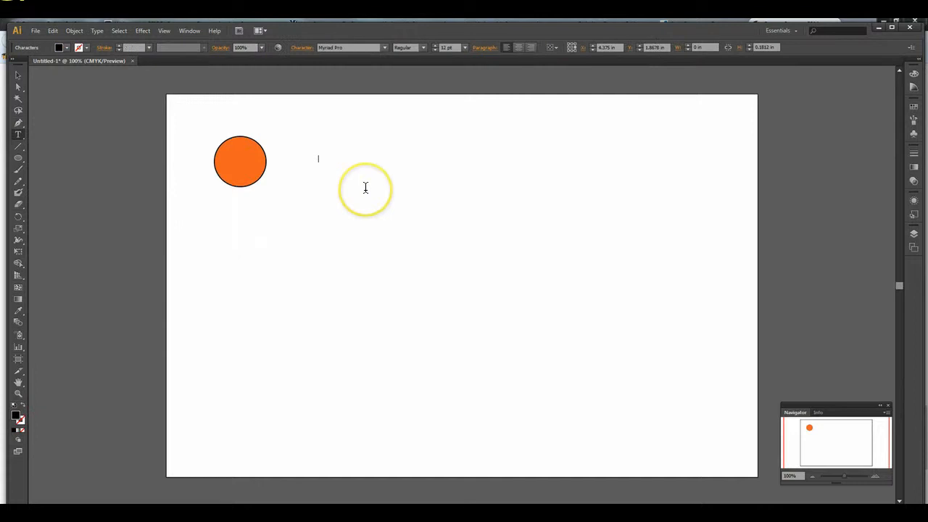
type("H")
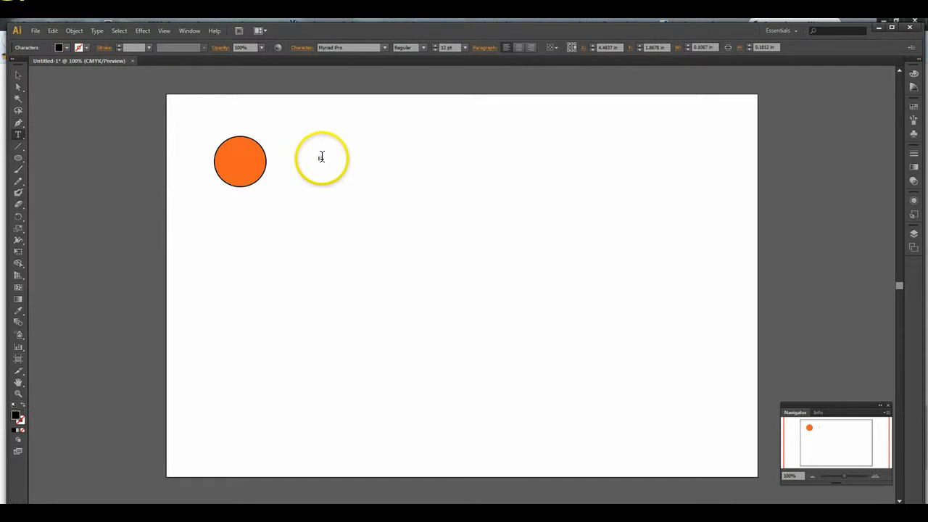
left_click(19, 76)
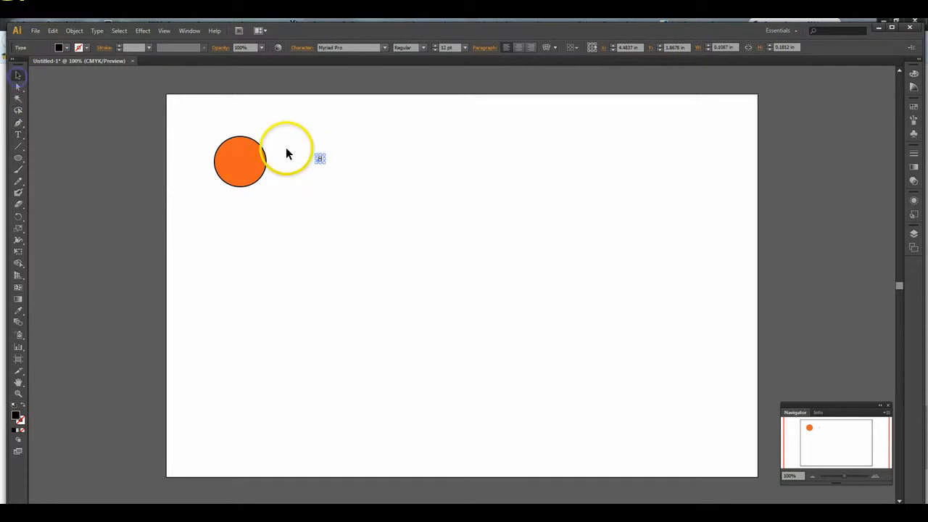
left_click(321, 160)
left_click_drag(321, 160, 240, 170)
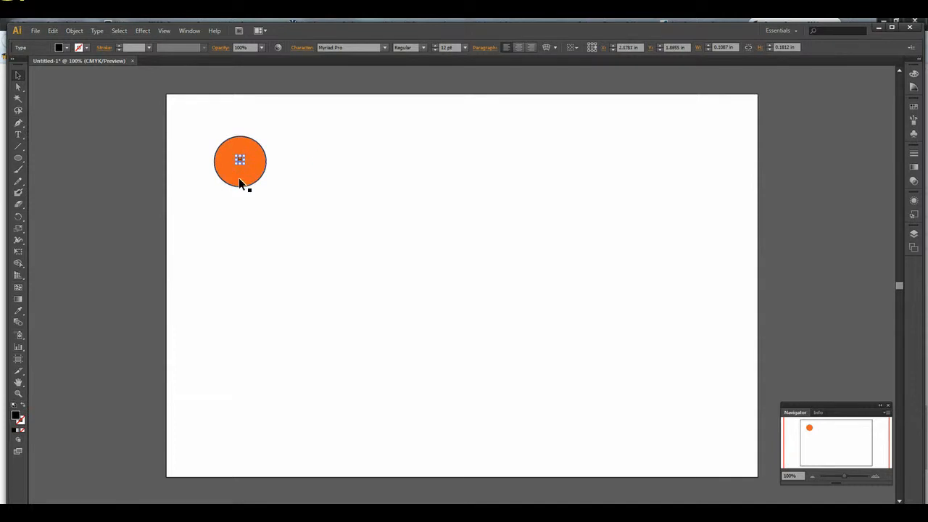
Format the letter H as 72 pt Comic Sans MS Bold and center it on the orange circle.
left_click(385, 48)
left_click(464, 47)
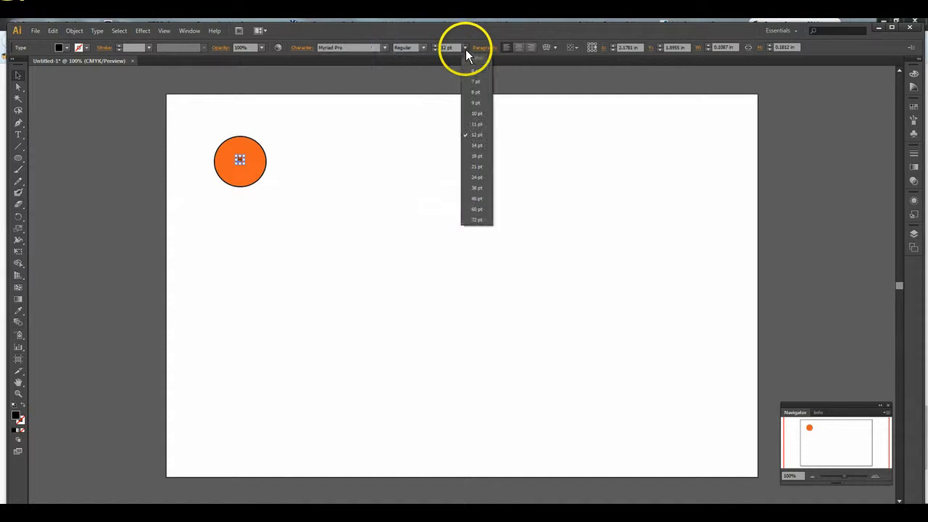
left_click(465, 219)
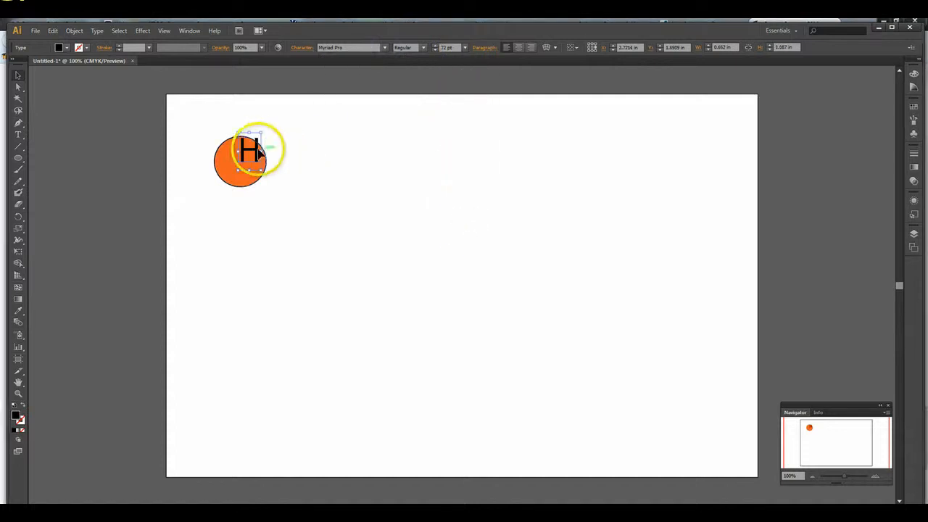
left_click(384, 48)
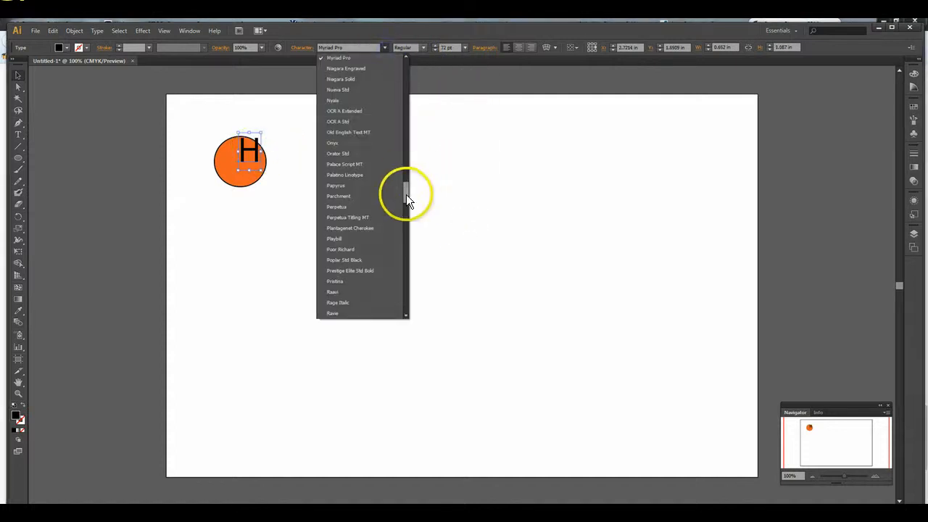
left_click_drag(406, 192, 418, 104)
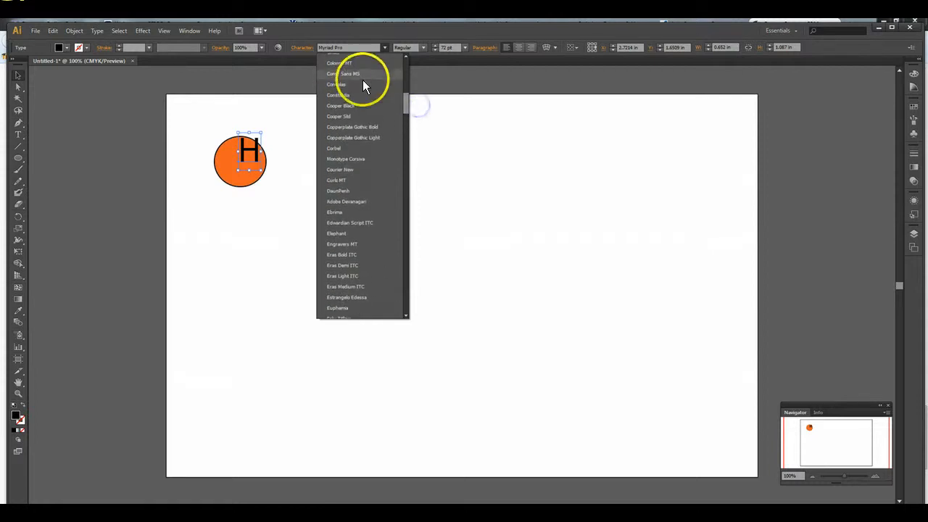
left_click(348, 74)
left_click(423, 47)
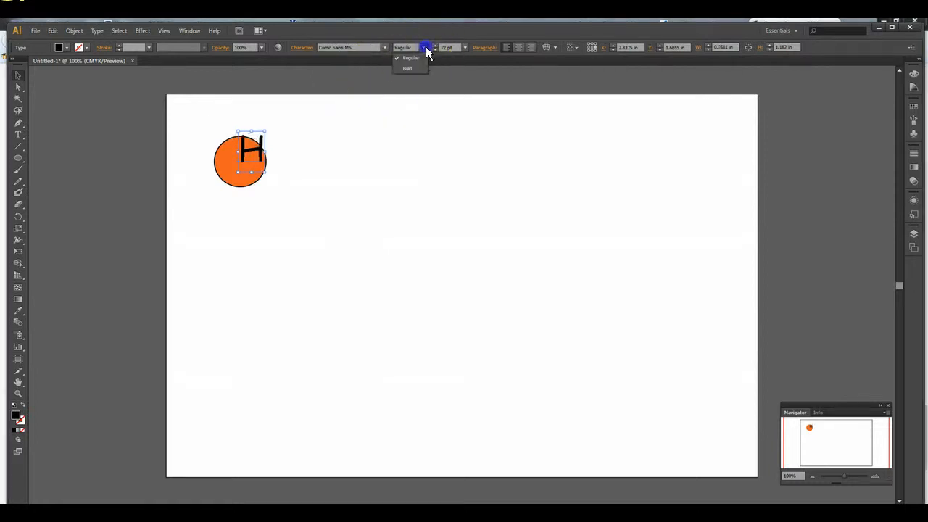
left_click(417, 70)
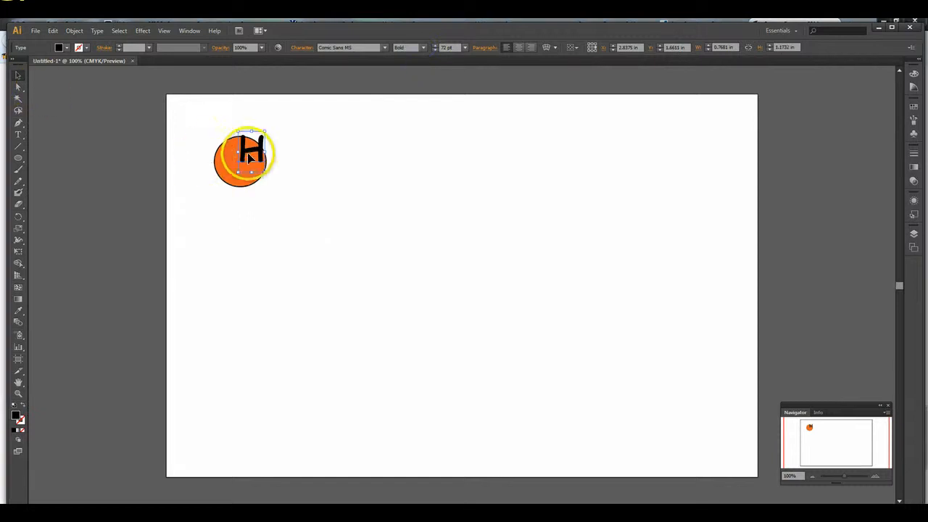
left_click_drag(250, 150, 242, 158)
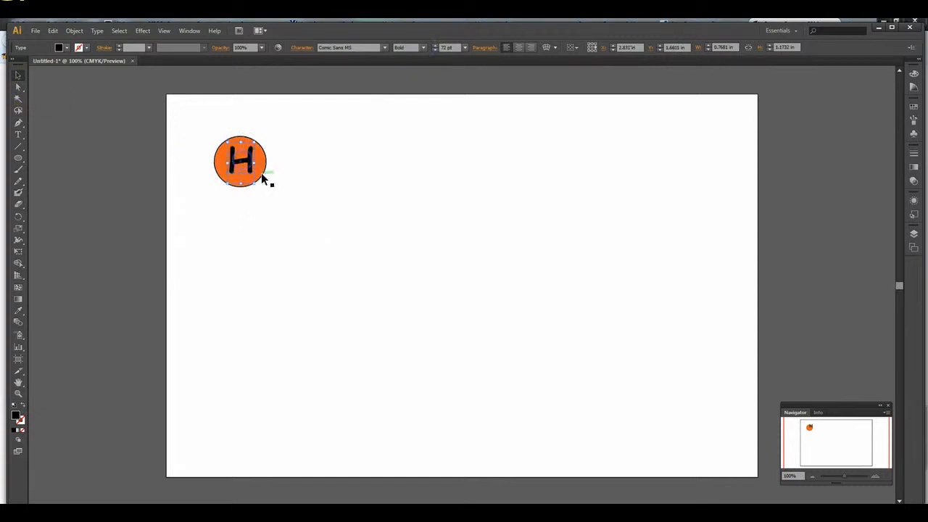
Fine-tune the position of the letter H so it sits centered on the orange circle, and deselect it.
left_click(288, 199)
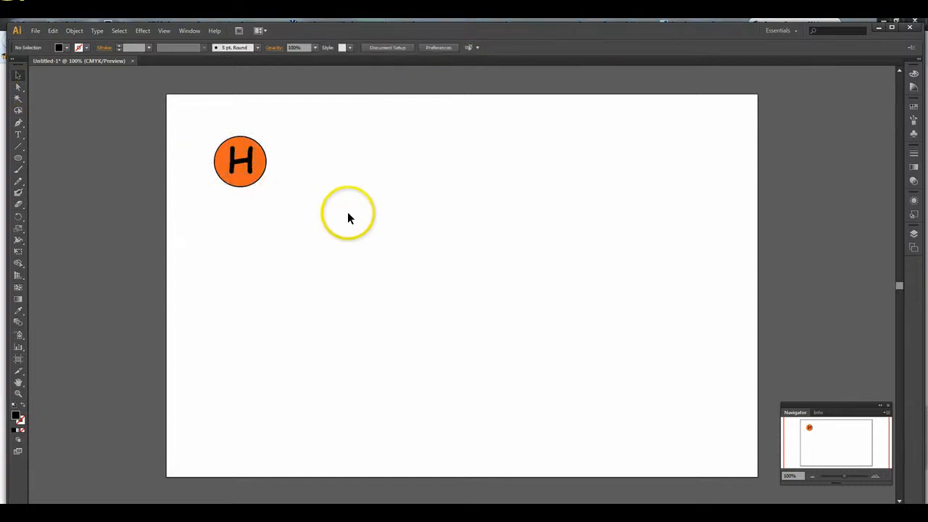
left_click(248, 160)
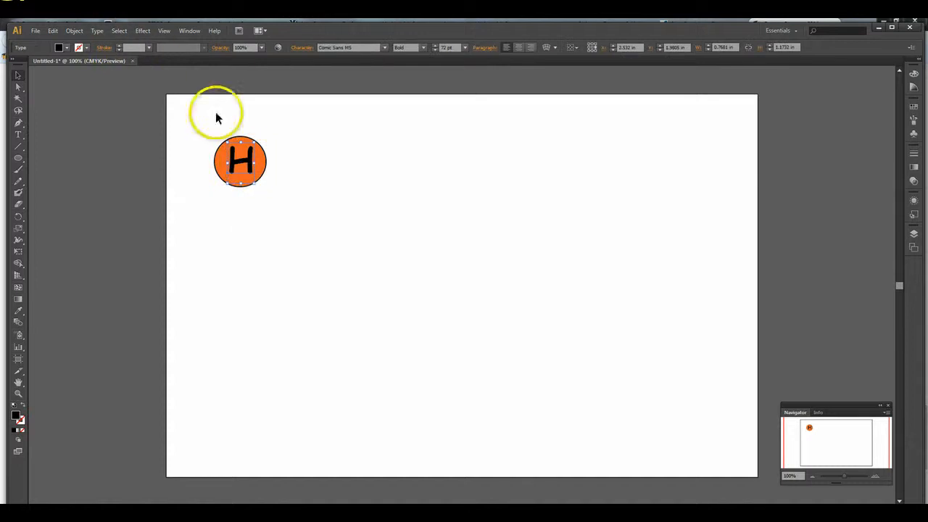
left_click_drag(244, 164, 241, 161)
left_click(342, 192)
left_click(242, 160)
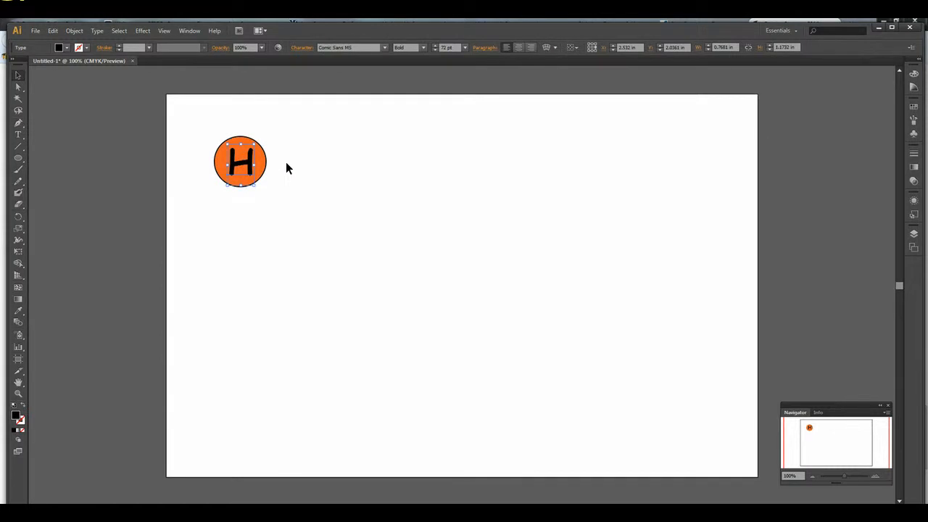
key("Up")
left_click(296, 166)
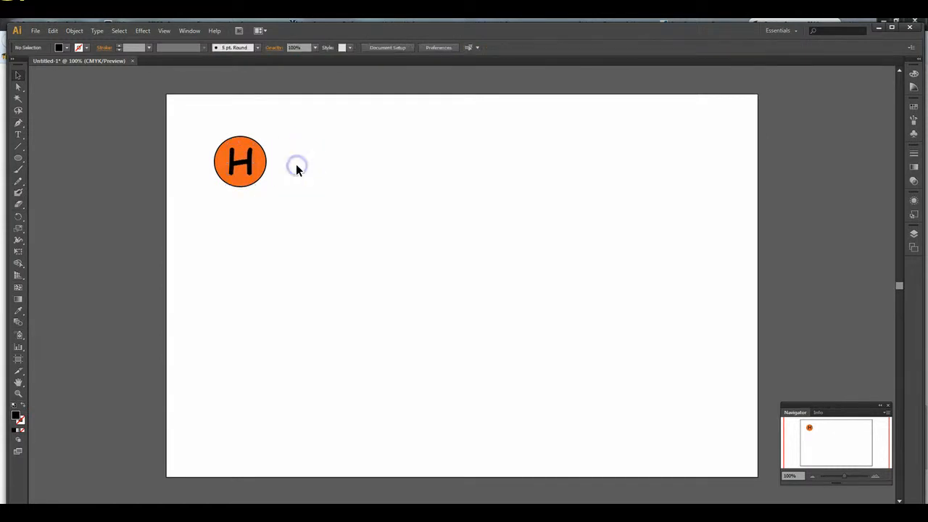
left_click(385, 251)
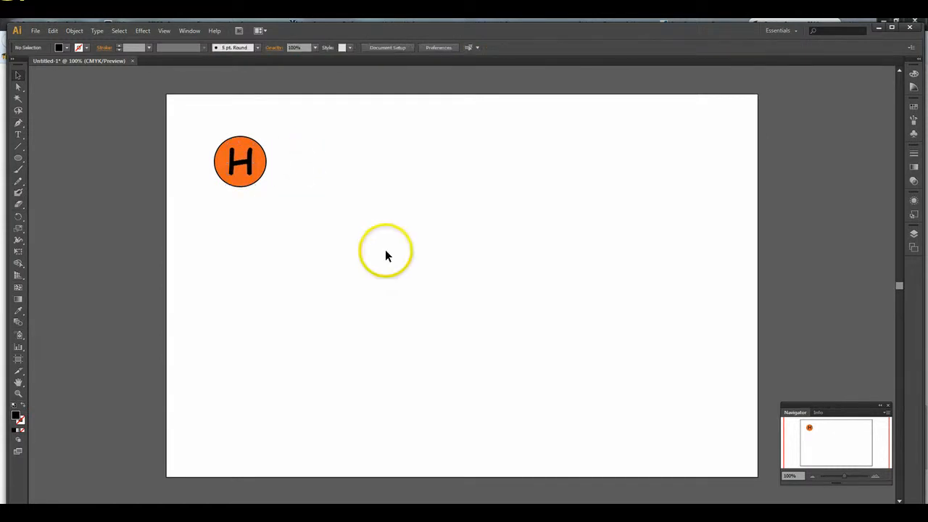
left_click(249, 164)
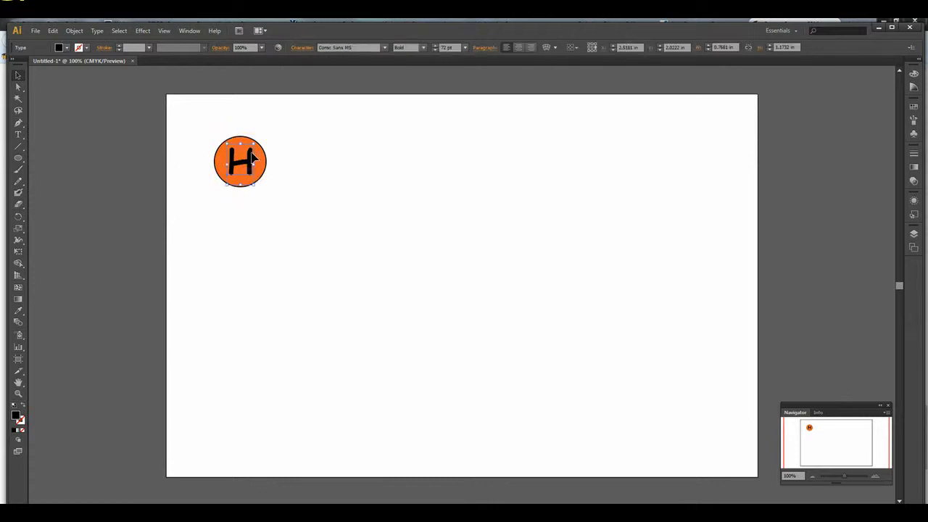
left_click(298, 204)
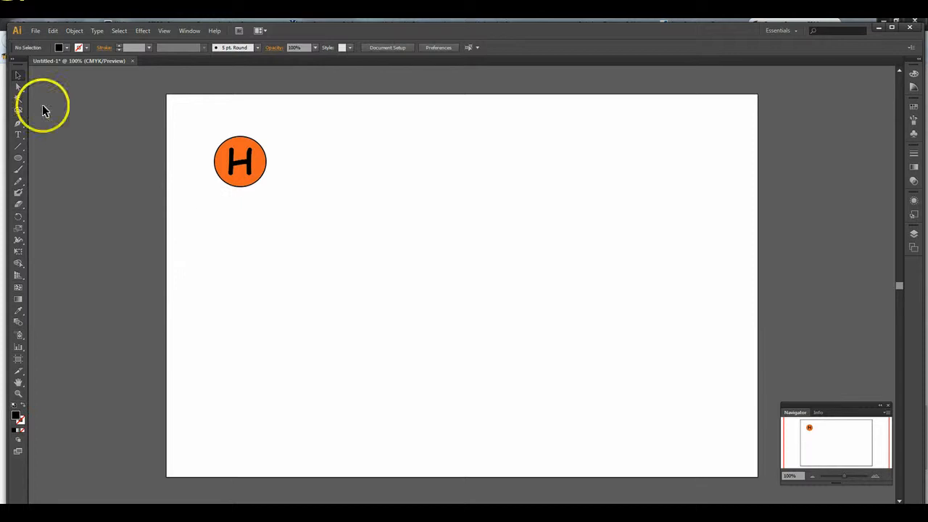
Set up a Save for Web export of the H circle in PNG-24 format, without clipping to the artboard.
left_click(35, 30)
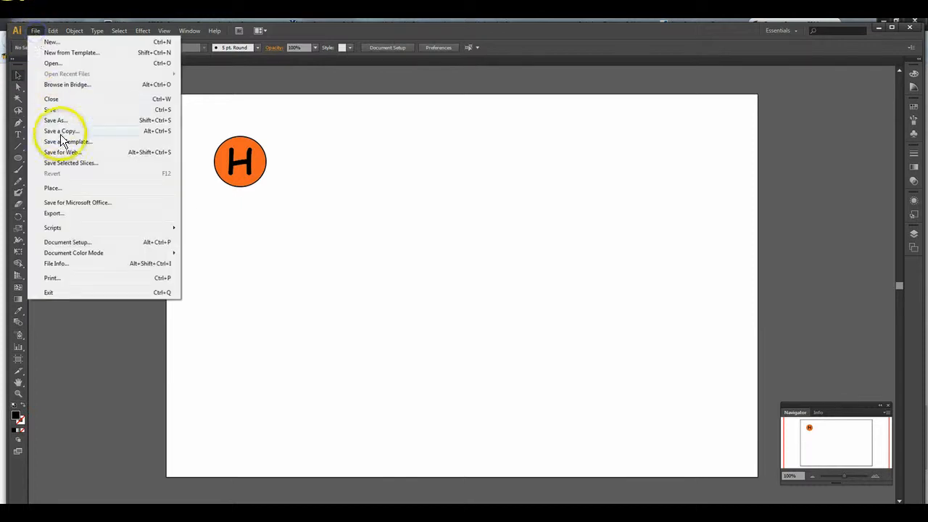
mouse_move(55, 29)
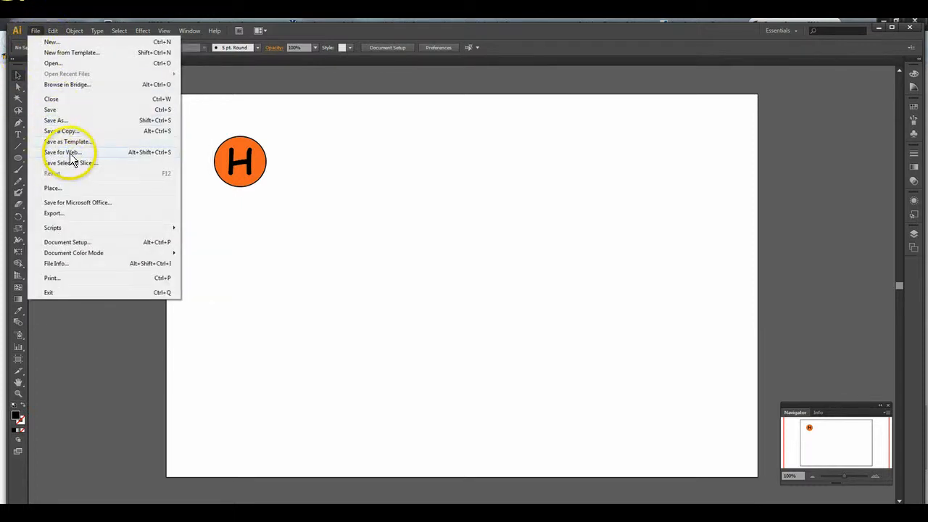
left_click(69, 153)
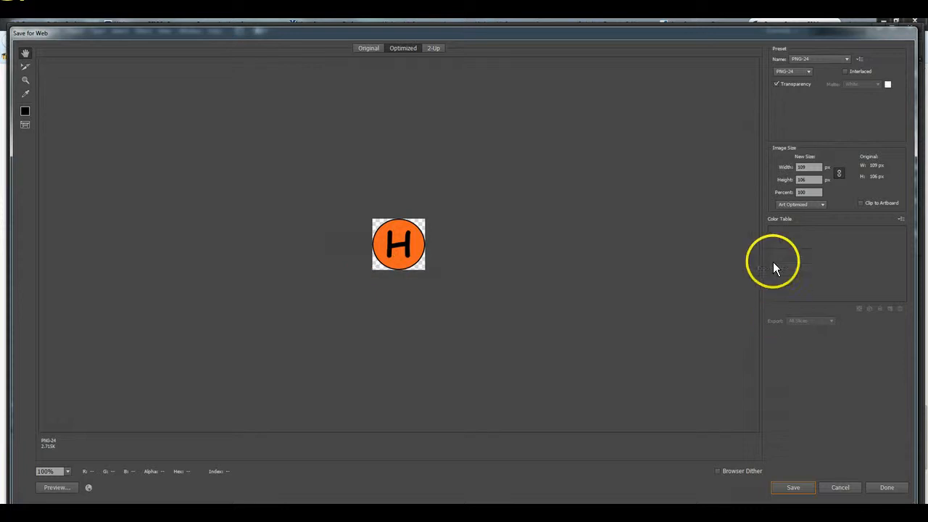
left_click(861, 203)
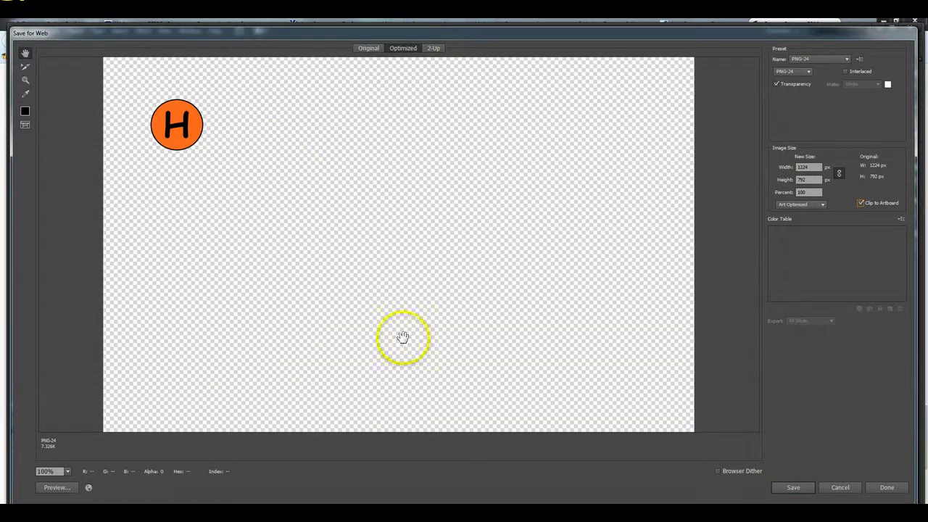
left_click(861, 202)
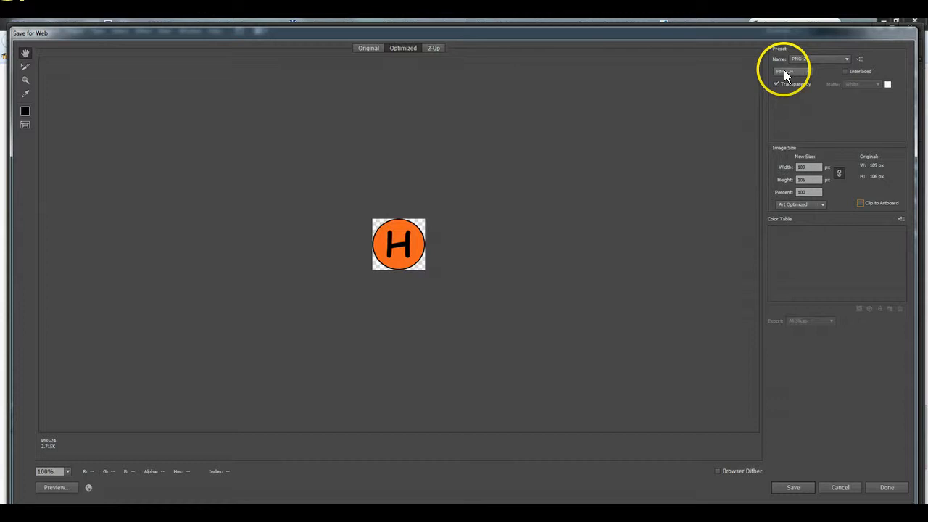
left_click(809, 72)
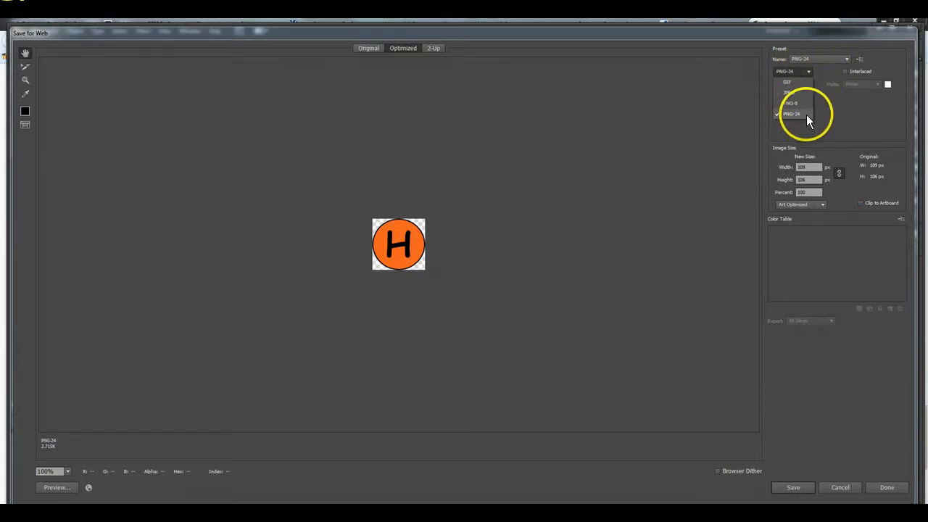
left_click(806, 115)
Save the exported H image to the Desktop under the file name Letter H.
left_click(793, 487)
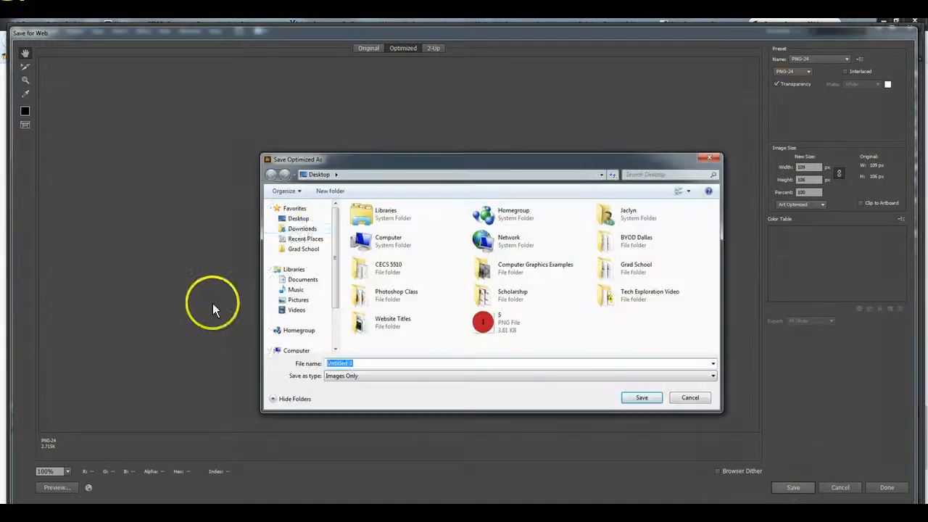
left_click(299, 219)
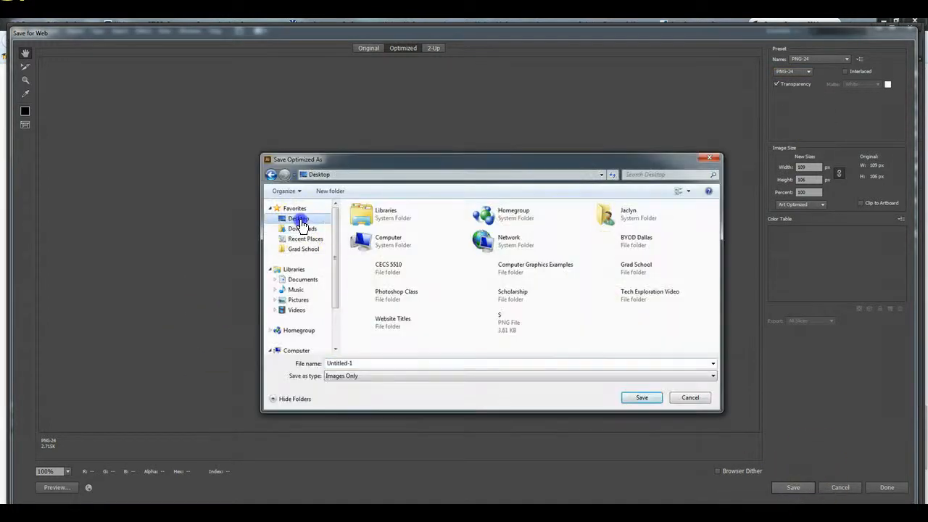
left_click(422, 361)
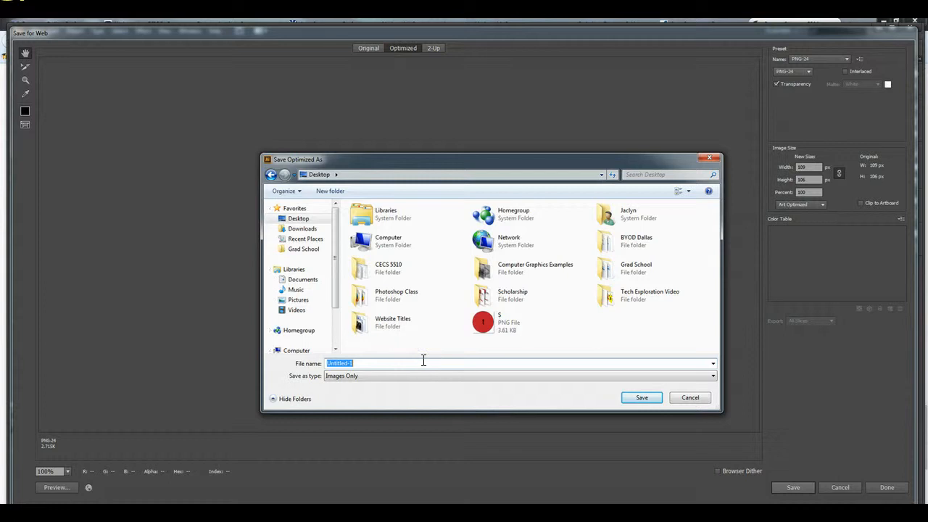
type("Letter H")
left_click(650, 397)
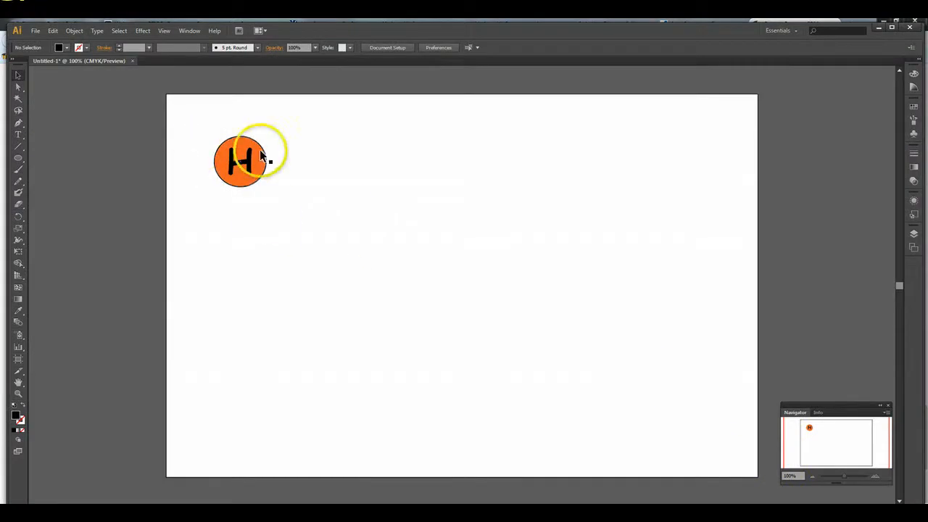
Replace the letter H on the orange circle with the letter A.
left_click(19, 134)
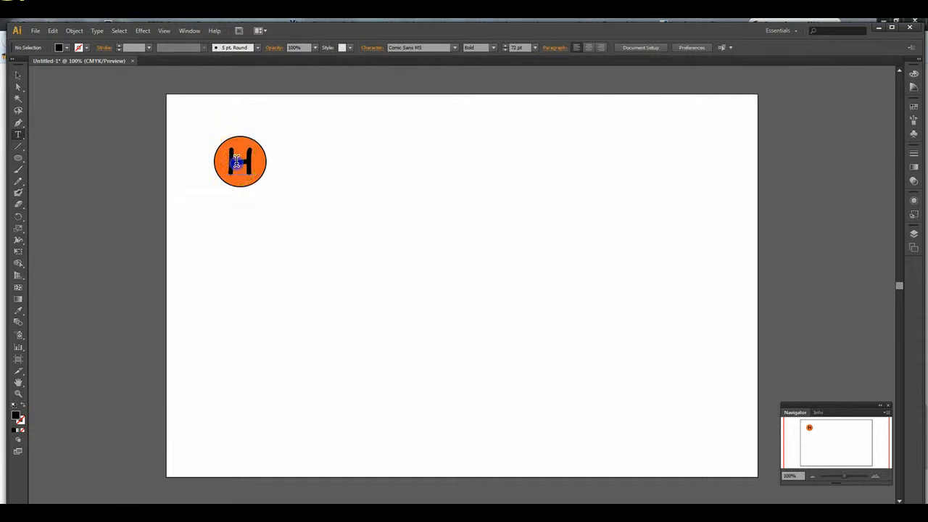
double_click(238, 168)
type("A")
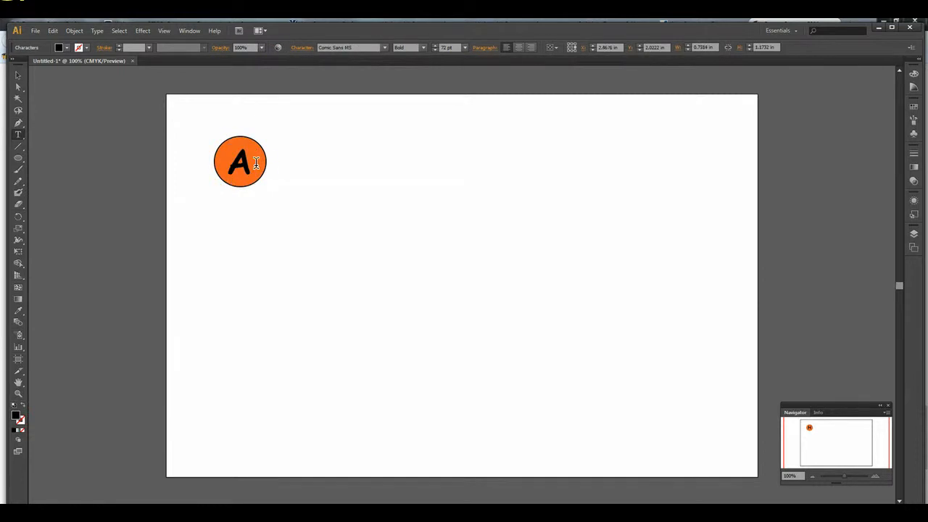
Adjust the position of the letter A so it is centered on the orange circle, and deselect it.
left_click(19, 75)
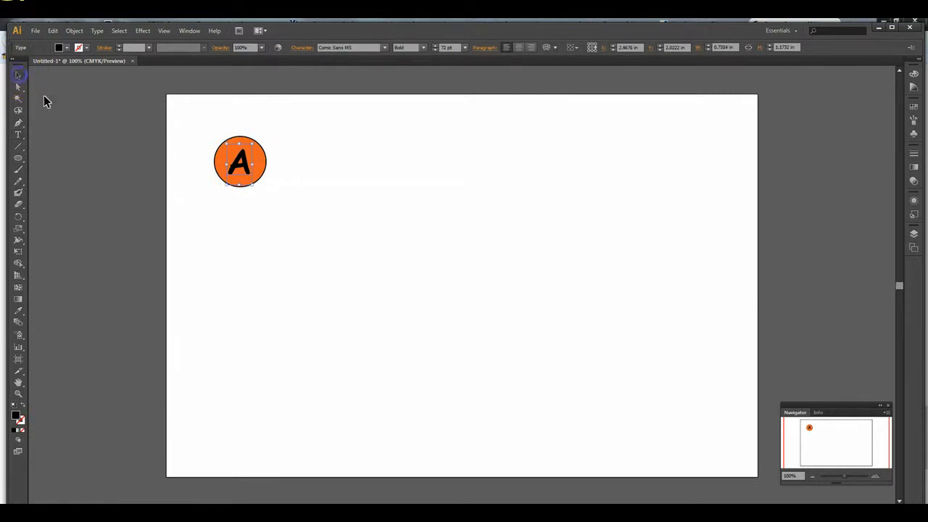
left_click(247, 162)
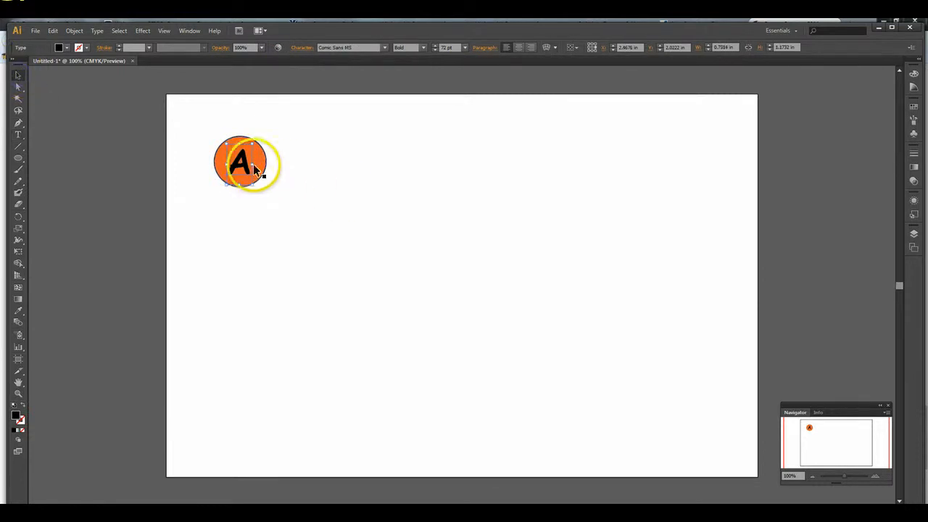
left_click(324, 138)
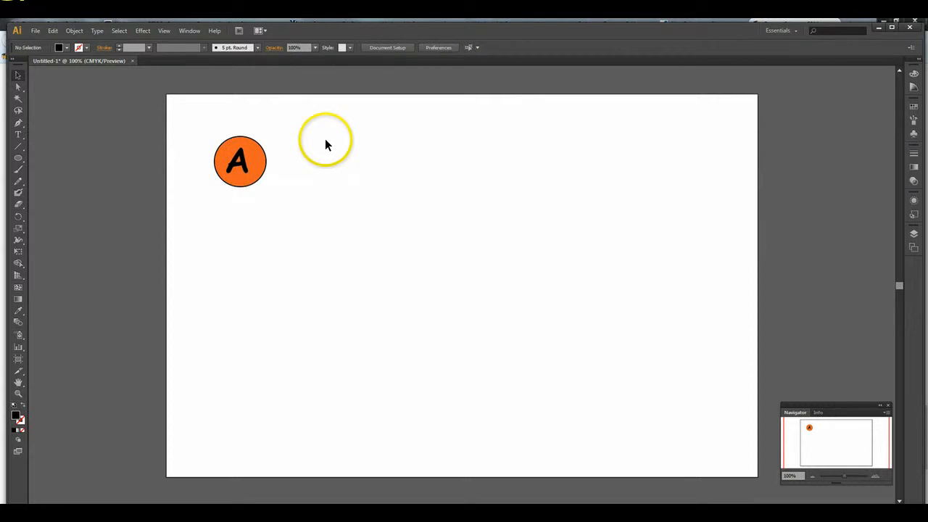
left_click(244, 160)
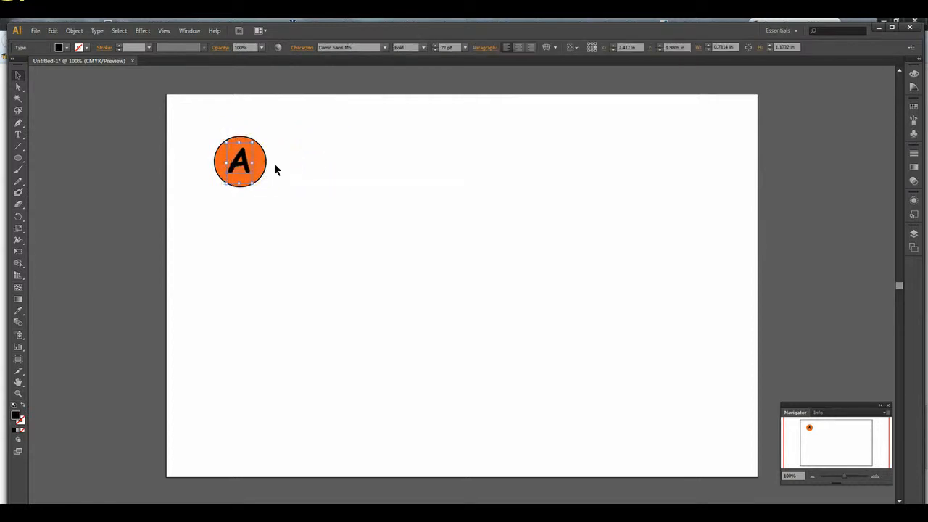
left_click(273, 163)
Change the fill of the circle behind the letter A to the dark green swatch.
left_click(227, 145)
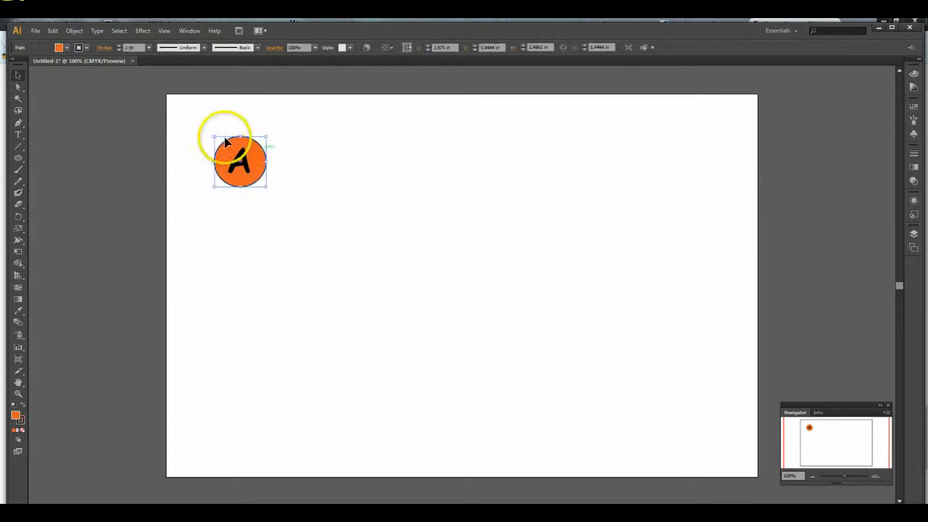
left_click(67, 48)
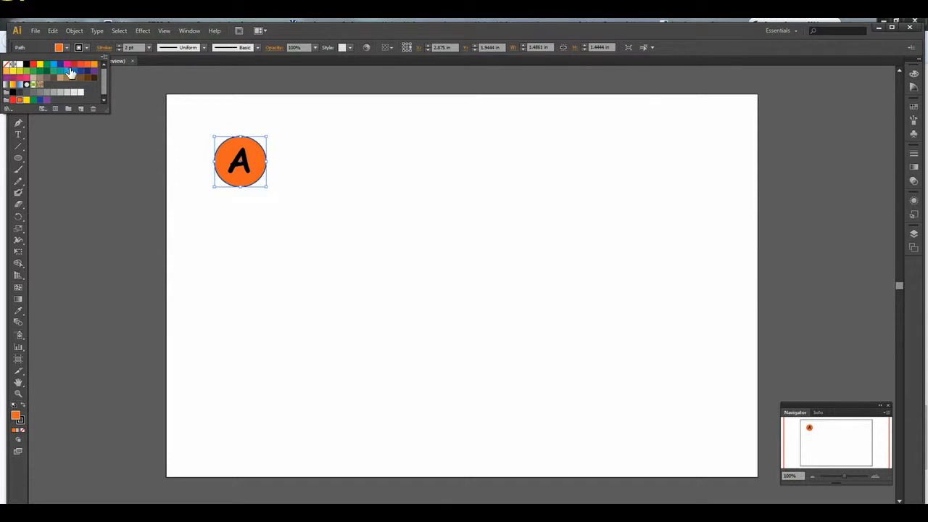
left_click(31, 71)
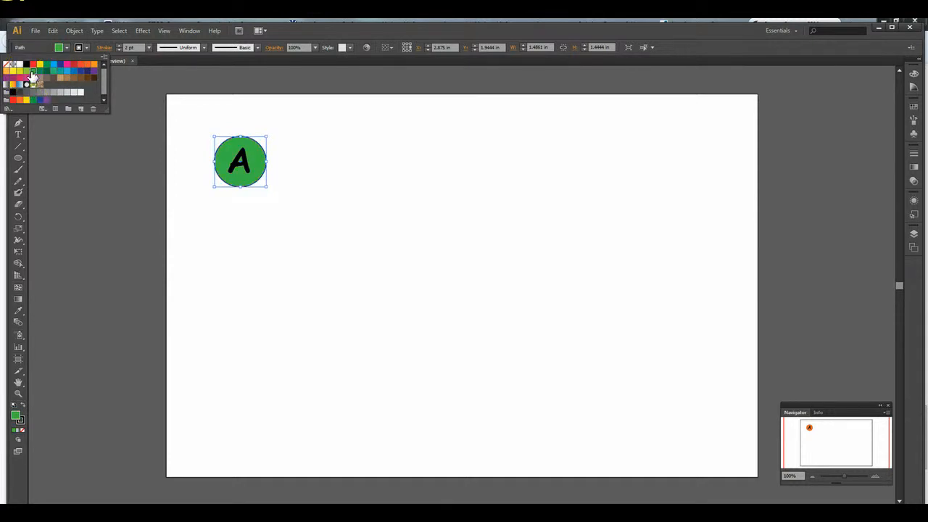
left_click(39, 72)
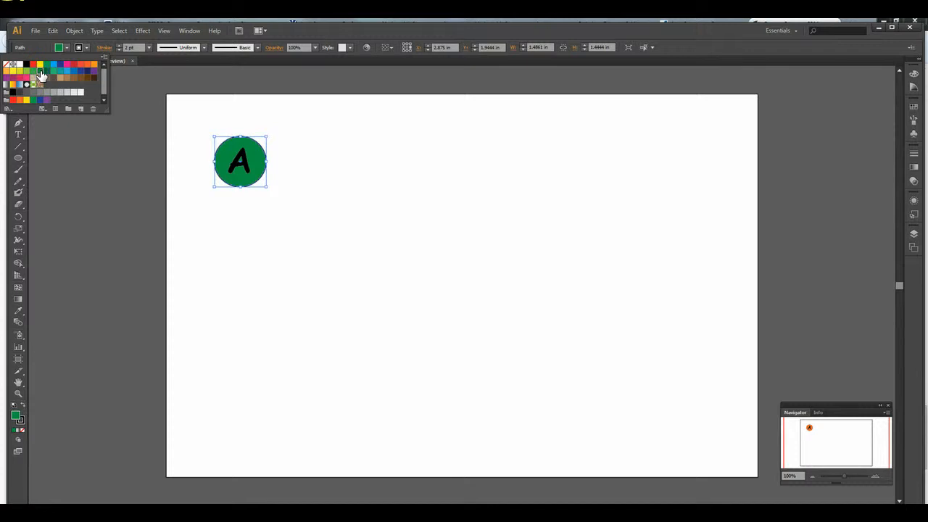
left_click(319, 263)
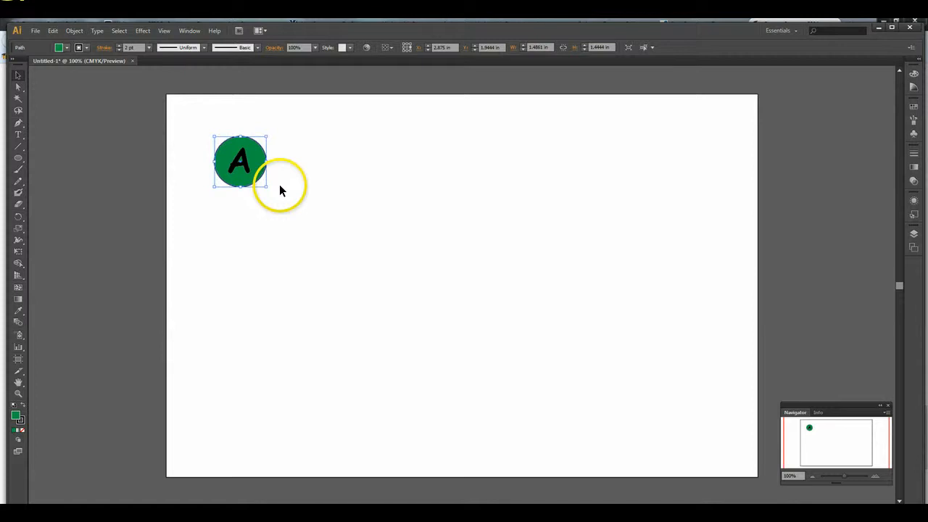
Export the green A circle for the web as a PNG-24 on the Desktop, named Letter A.
key("ctrl+alt+shift+s")
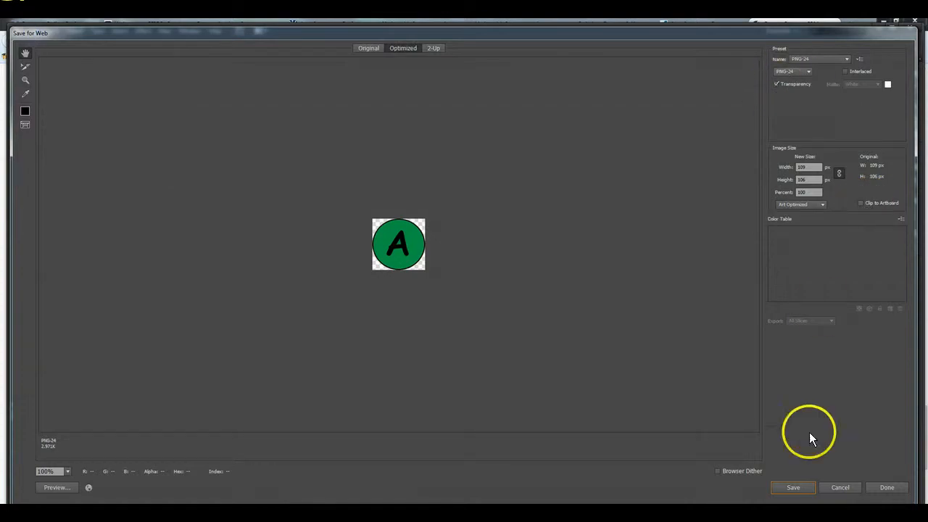
left_click(794, 489)
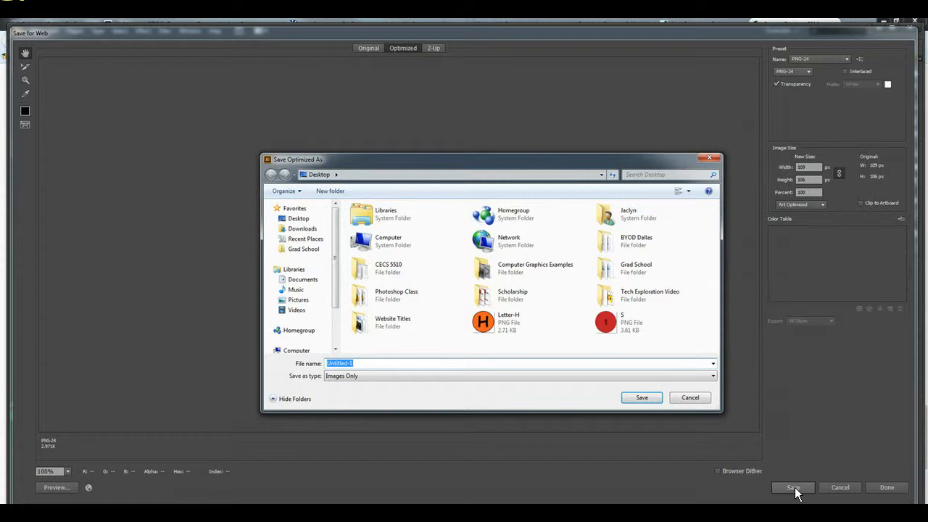
type("Letter A")
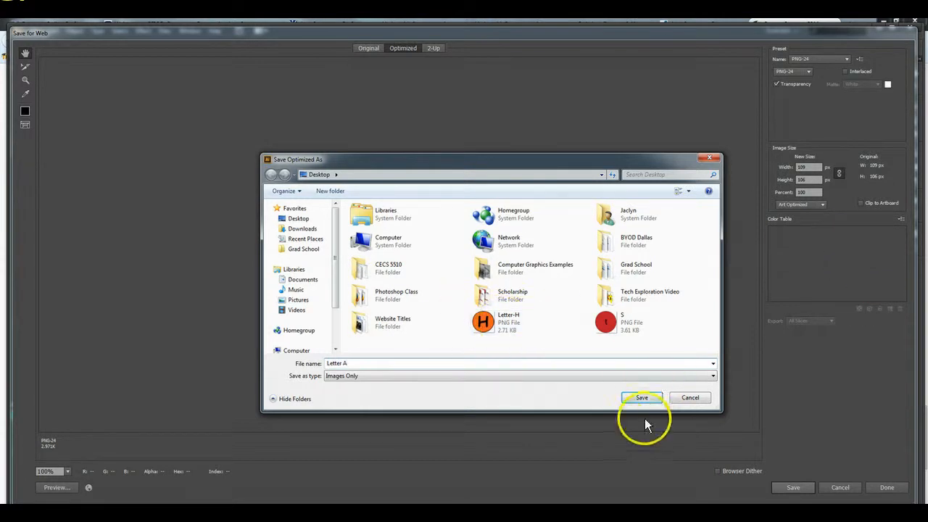
left_click(644, 398)
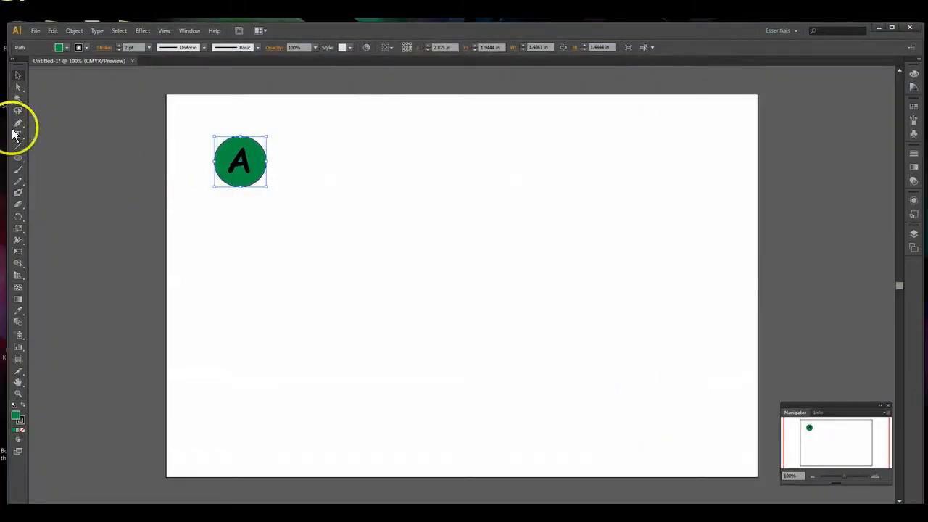
Fill the circle behind the letter A with the bright red swatch and activate the Type tool.
left_click(68, 47)
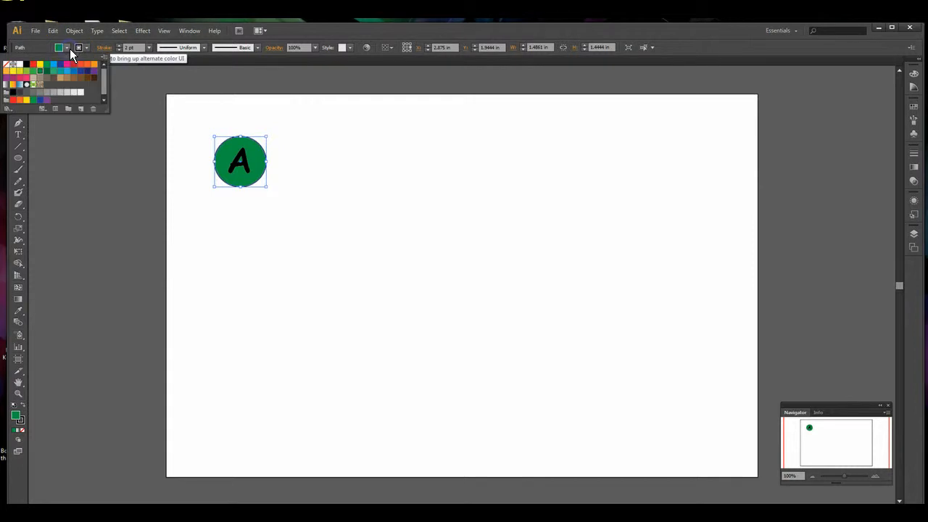
left_click(33, 65)
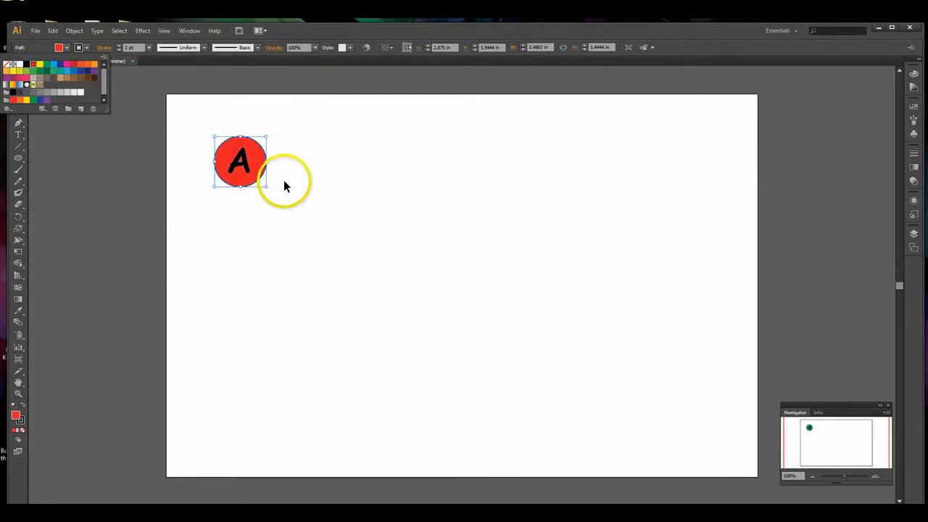
left_click(19, 136)
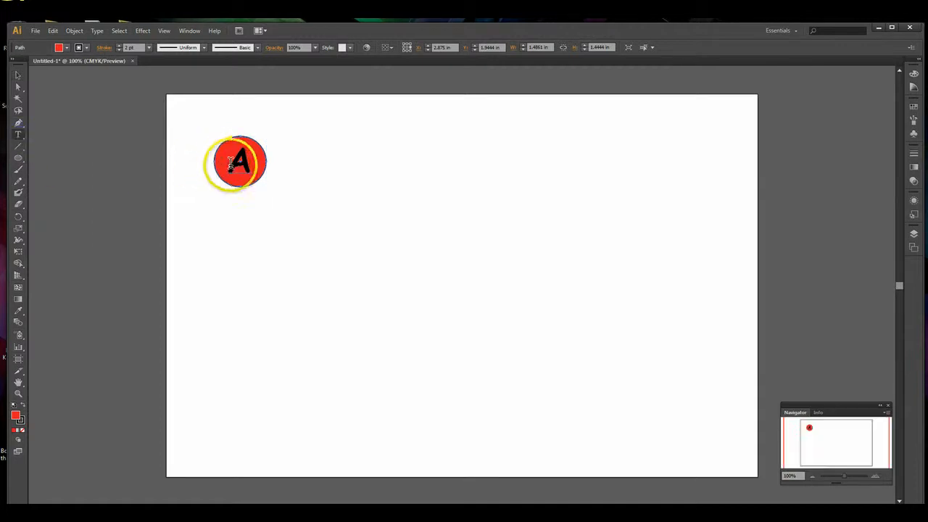
Replace the letter A on the red circle with a P, and deselect it.
double_click(234, 164)
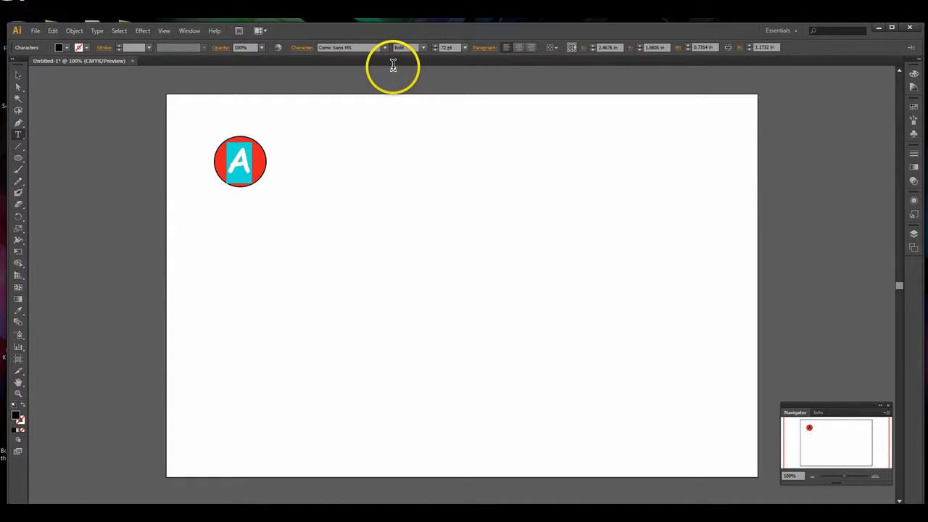
type("P")
key("Escape")
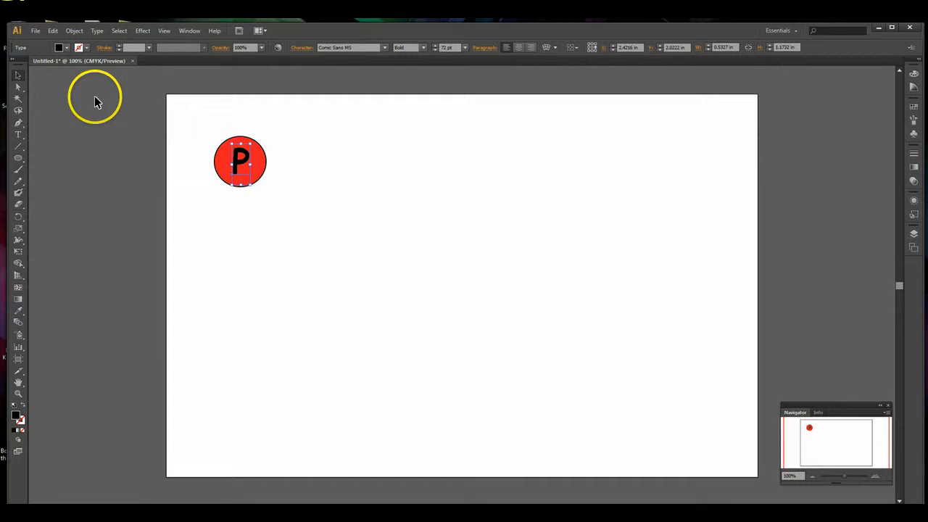
left_click(395, 147)
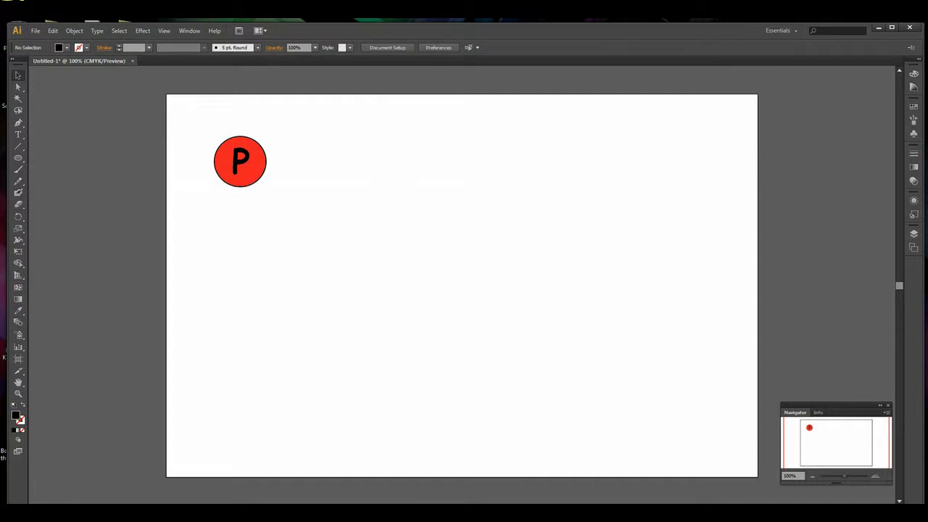
Export the red P circle for the web as a PNG-24 on the Desktop, named Letter P.
left_click(37, 32)
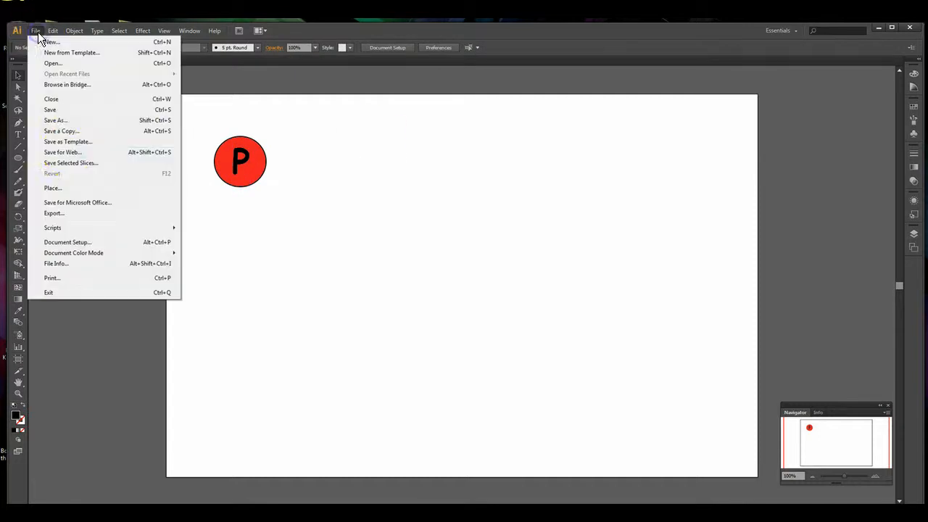
left_click(68, 151)
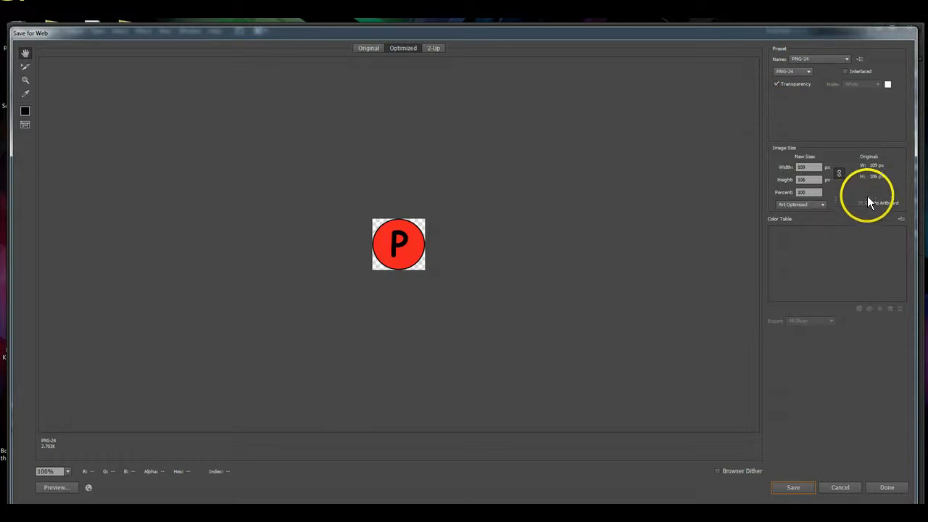
left_click(793, 487)
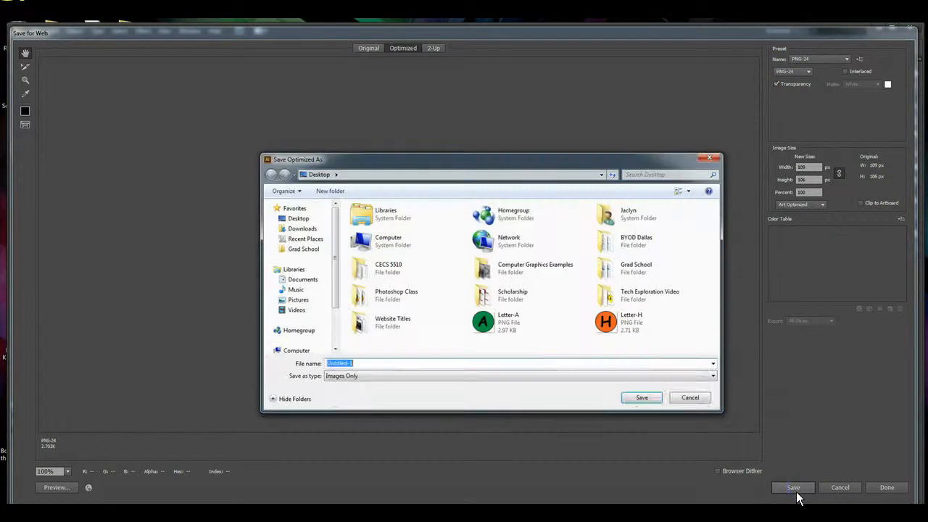
type("Letter F")
left_click(635, 400)
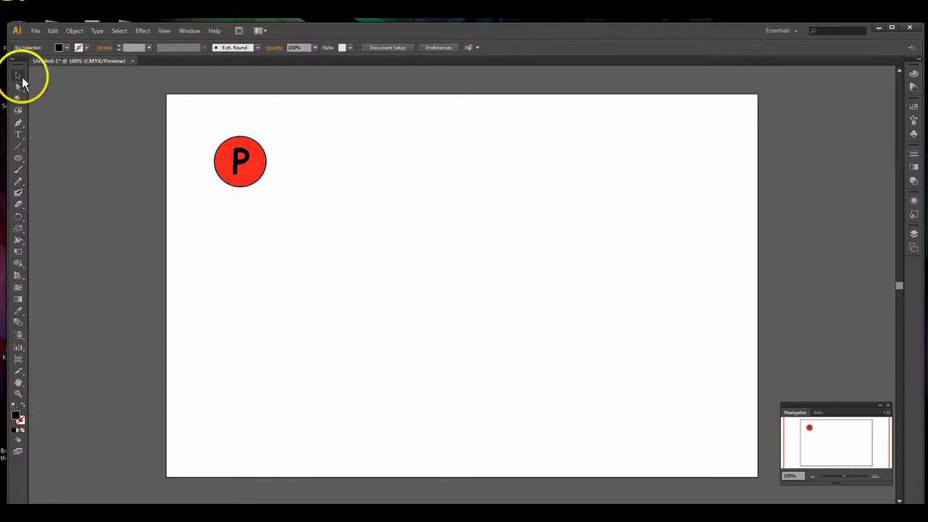
Change the fill of the circle behind the letter P to the yellow swatch, and deselect it.
left_click(261, 162)
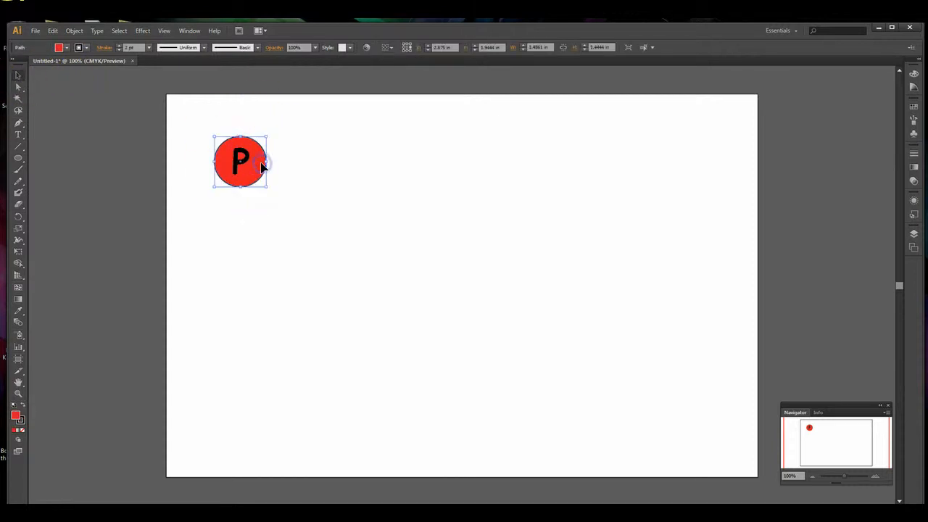
left_click(67, 48)
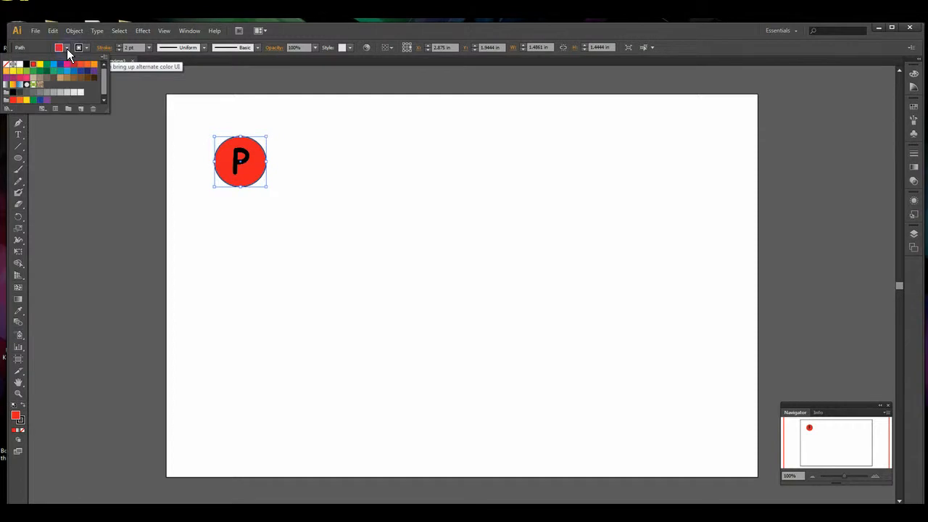
left_click(40, 63)
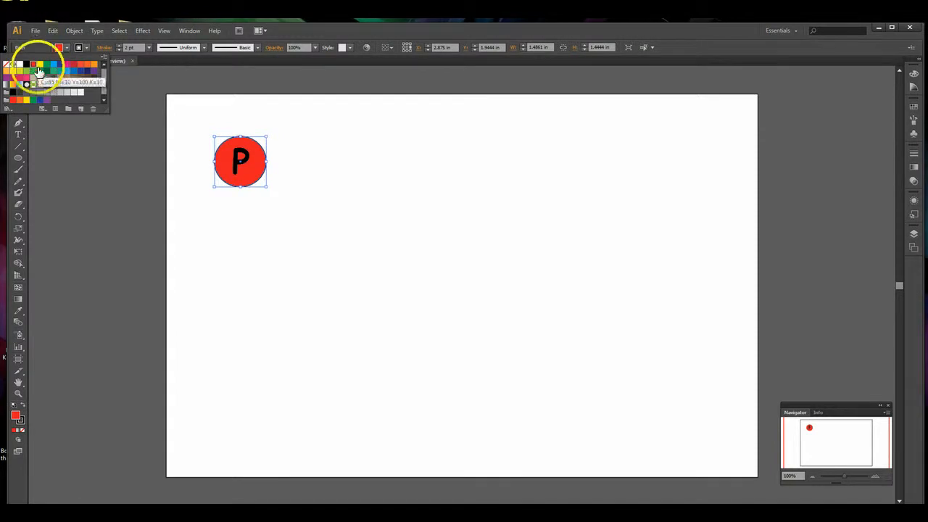
left_click(371, 217)
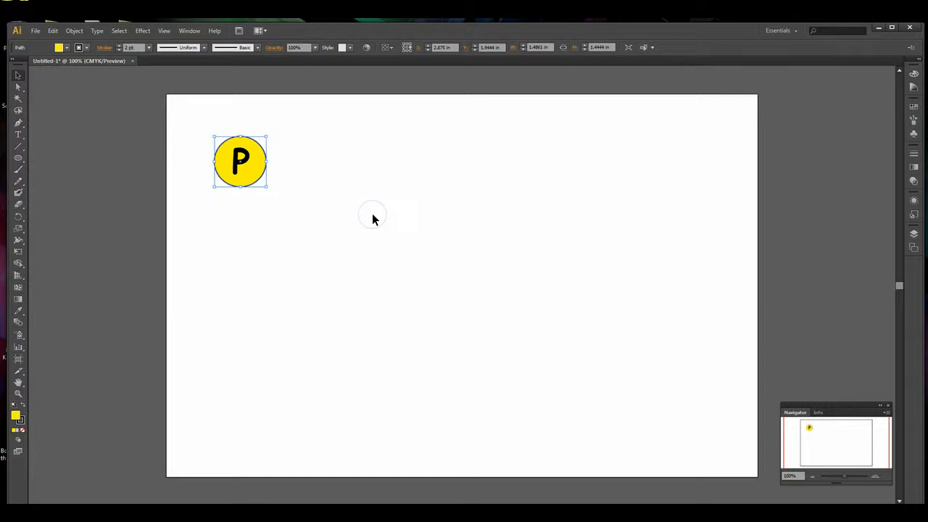
left_click(371, 215)
Export the yellow P circle for the web as a PNG-24 on the Desktop, named Letter P2.
left_click(36, 32)
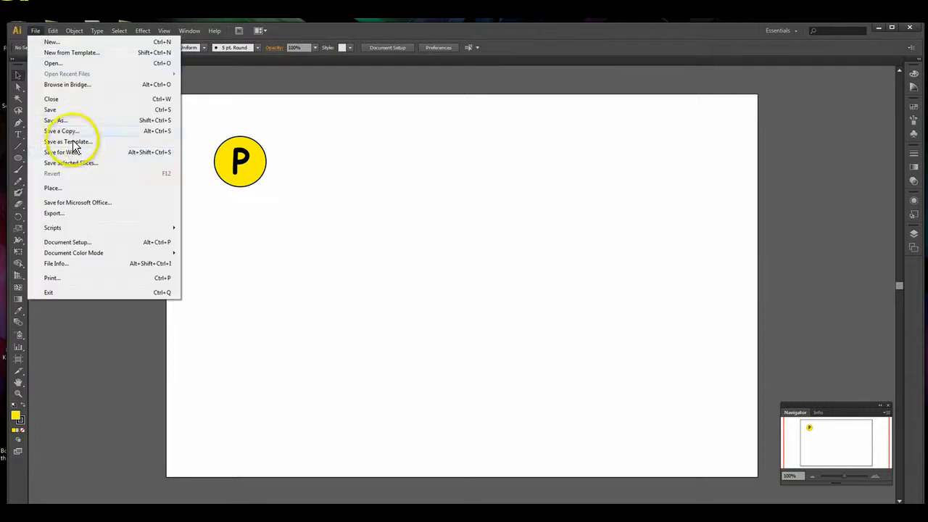
left_click(74, 155)
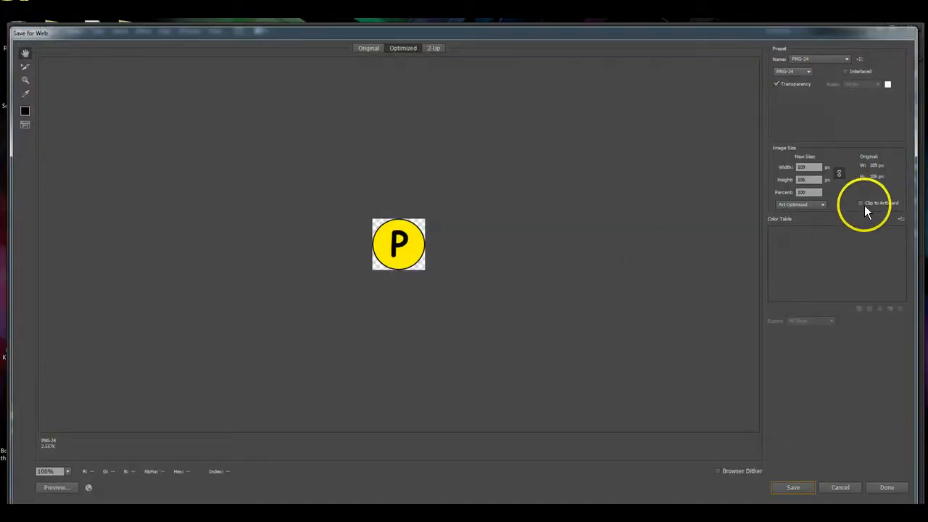
left_click(807, 489)
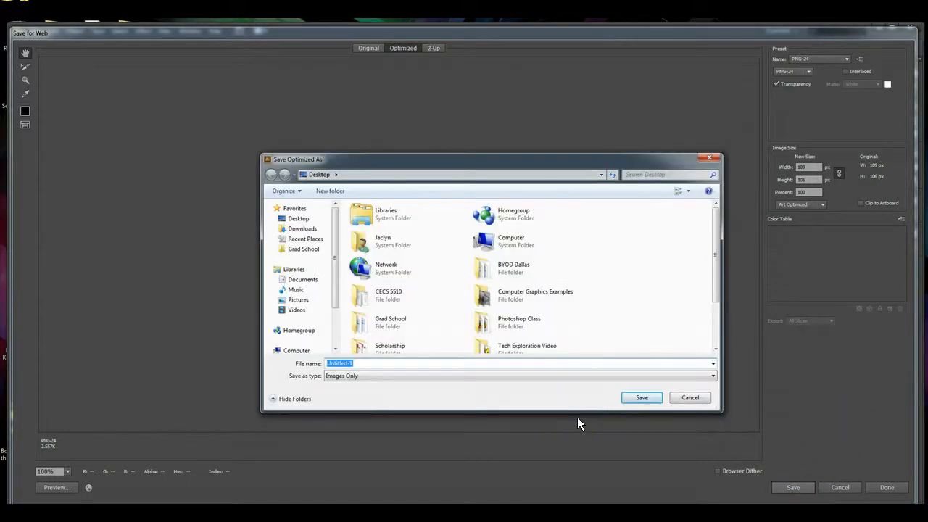
left_click_drag(712, 226, 720, 310)
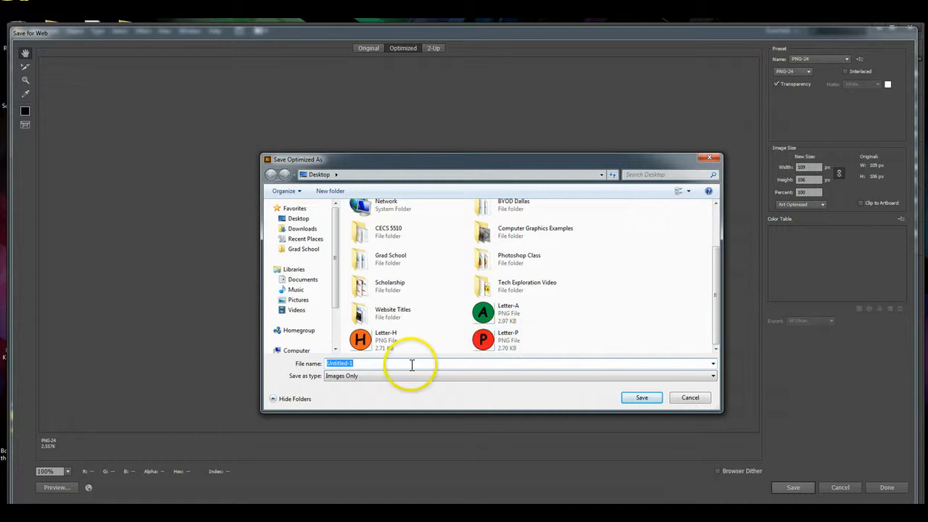
type("Letter P2")
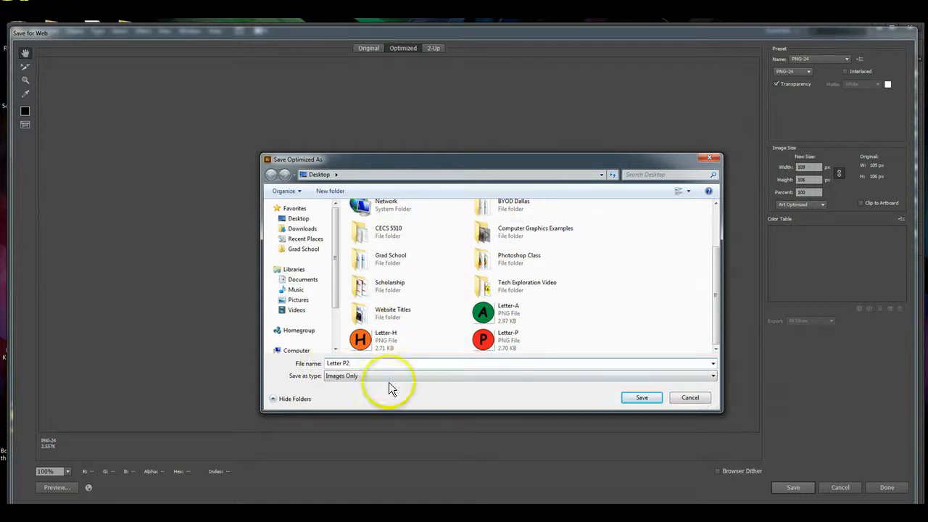
left_click(642, 399)
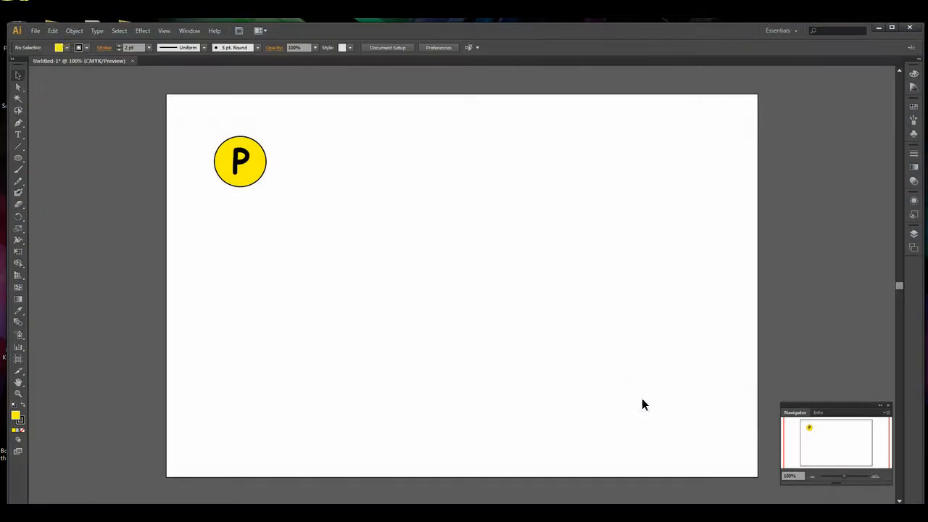
Replace the letter P on the yellow circle with a Y and shift it slightly so it sits centered.
left_click(18, 134)
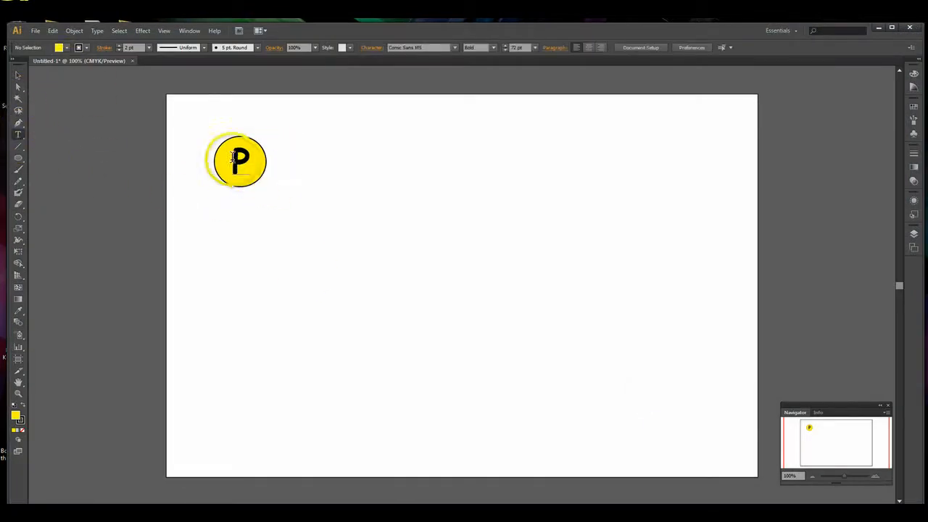
left_click_drag(221, 157, 261, 159)
type("y")
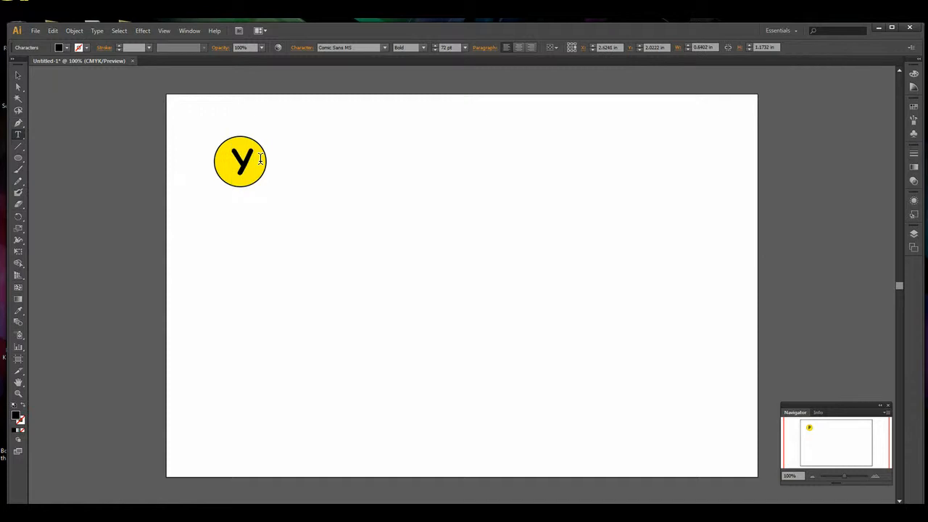
left_click(19, 77)
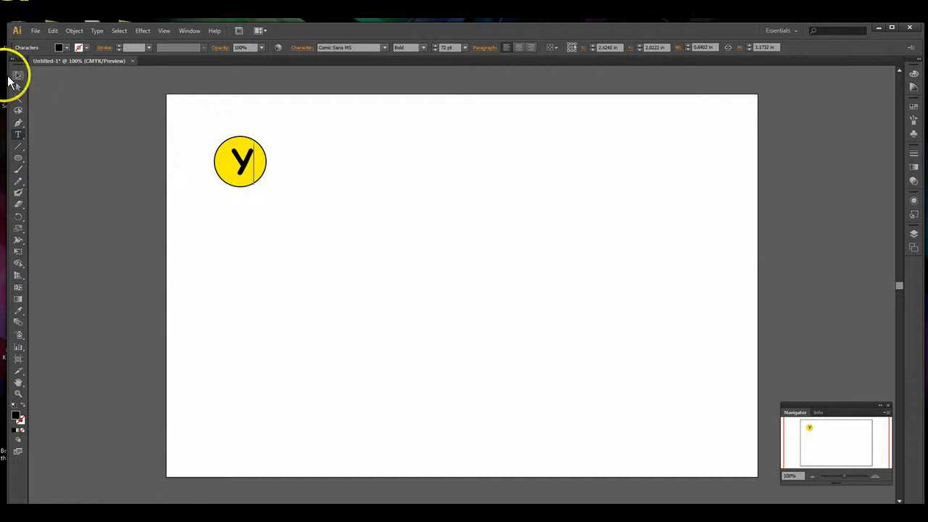
left_click(160, 83)
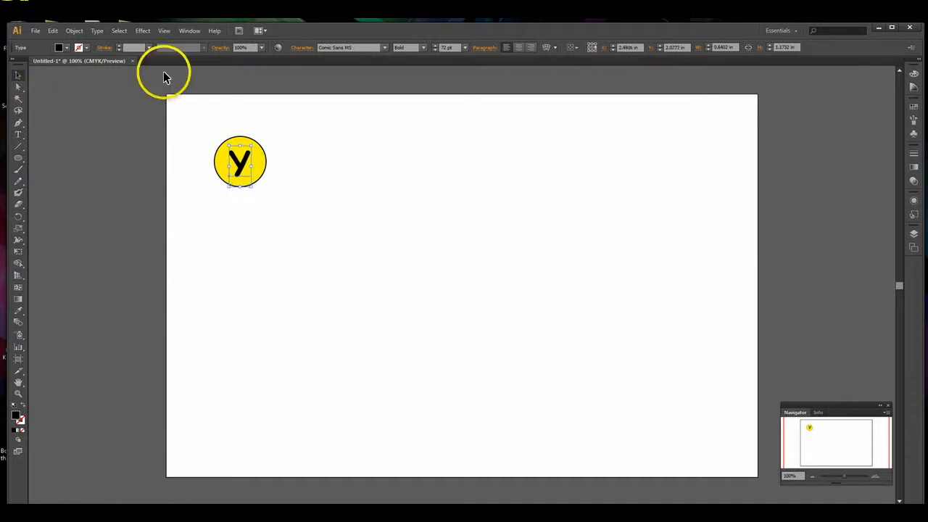
Change the fill of the circle behind the letter Y to the dark blue swatch, and deselect it.
left_click(251, 171)
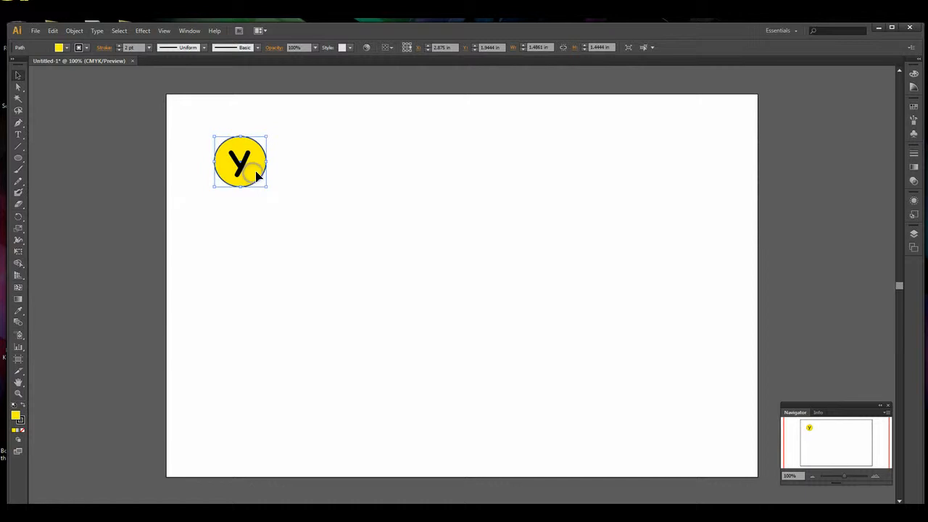
left_click(67, 46)
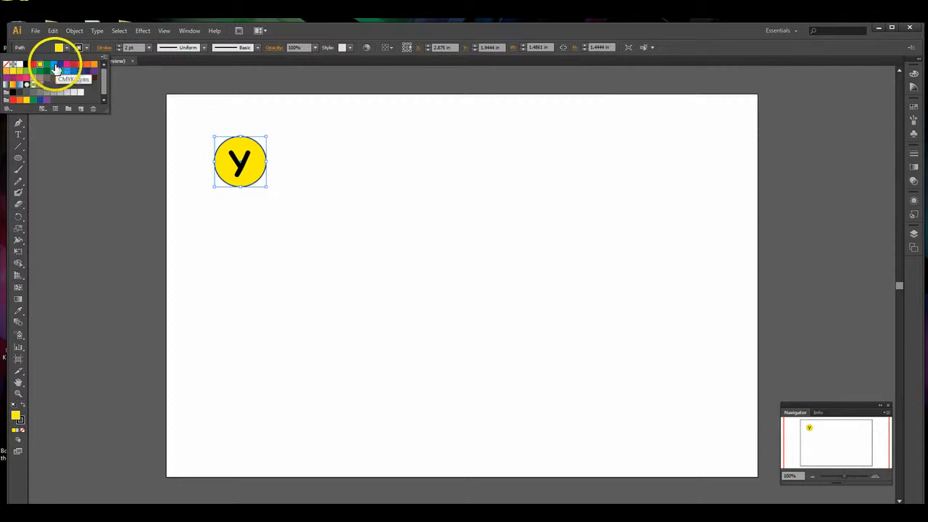
left_click(54, 64)
left_click(60, 64)
left_click(356, 228)
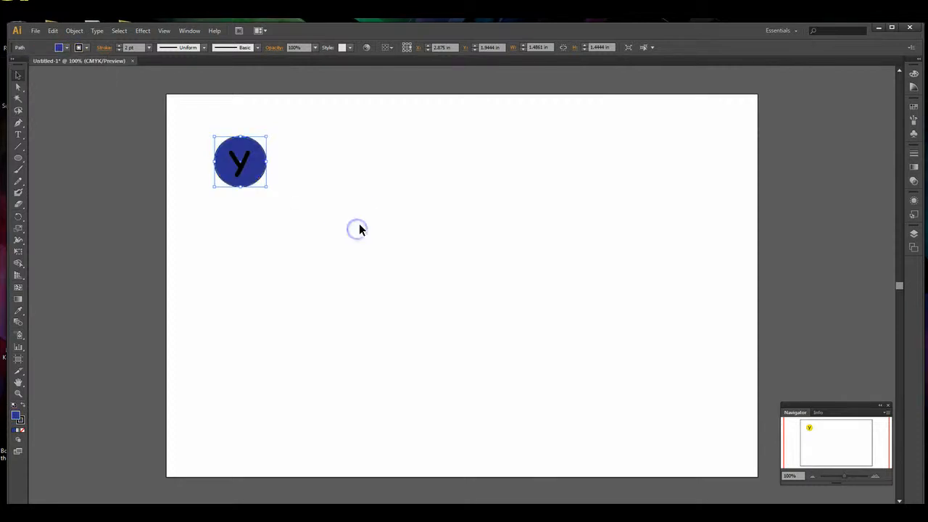
left_click(360, 171)
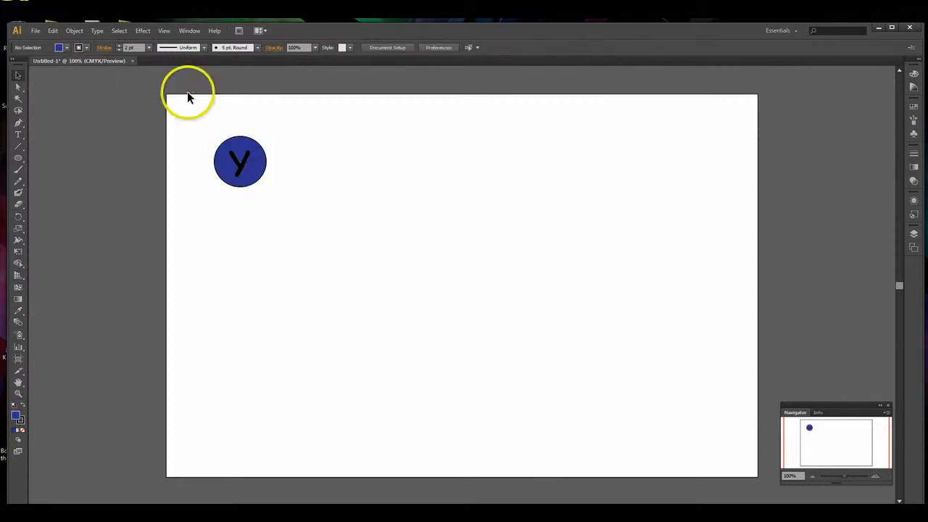
Export the blue Y circle for the web as a PNG-24 on the Desktop, named Letter Y.
left_click(35, 31)
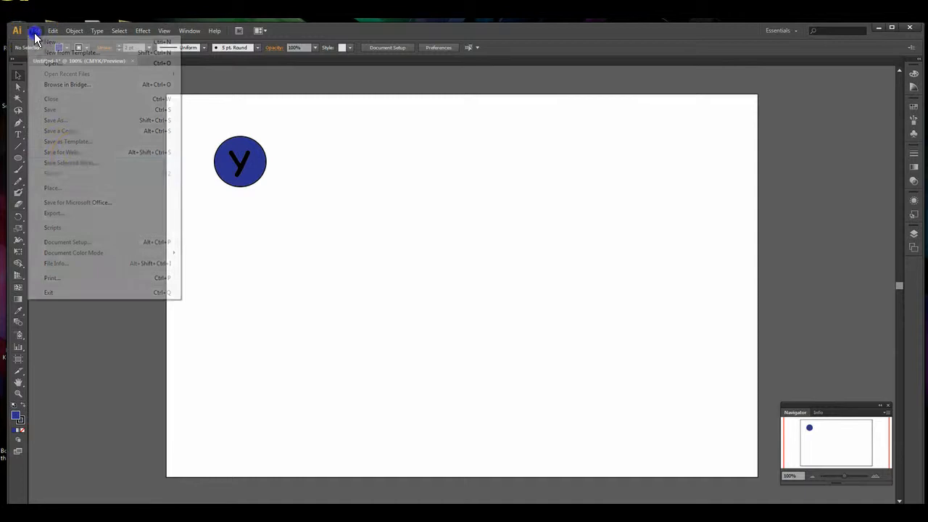
left_click(77, 152)
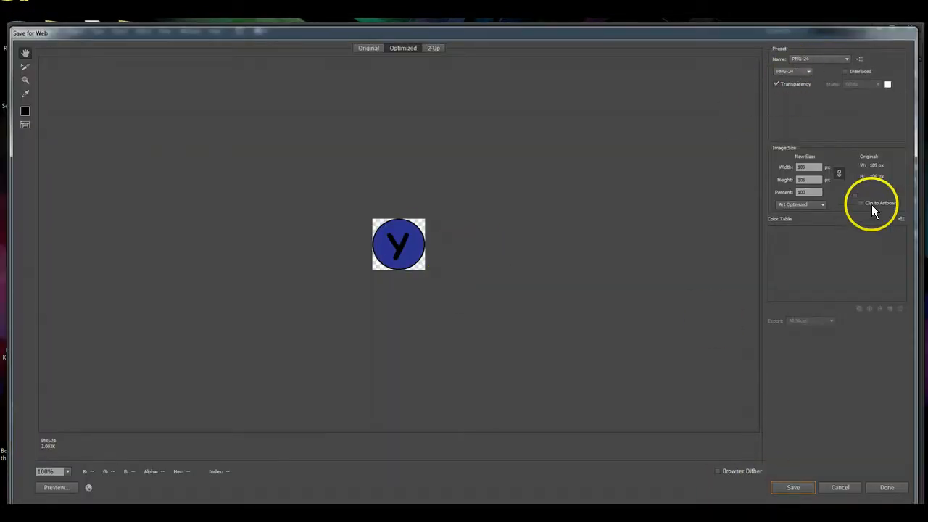
left_click(793, 488)
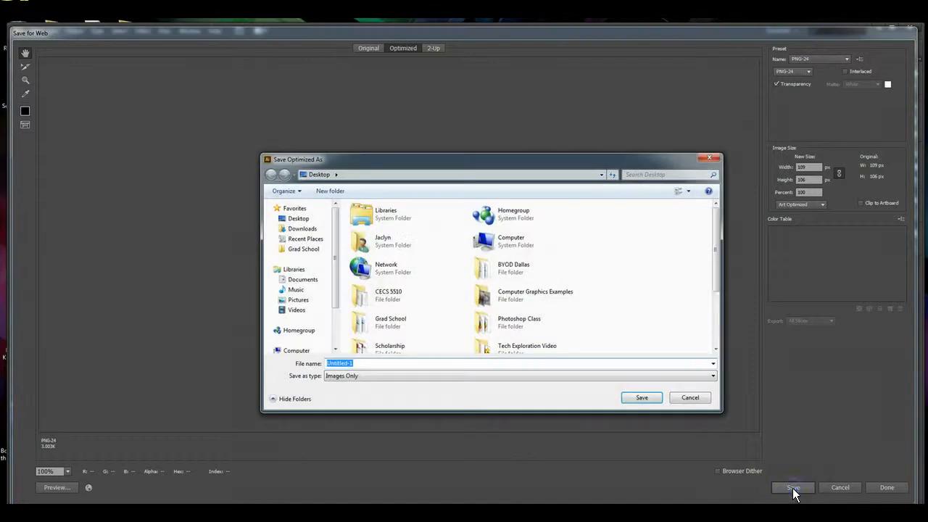
left_click_drag(723, 255, 721, 336)
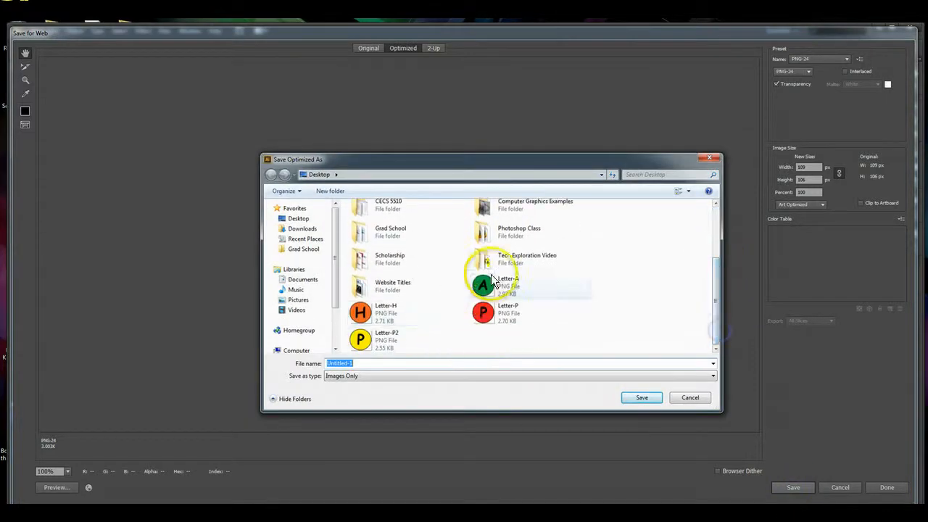
type("Le")
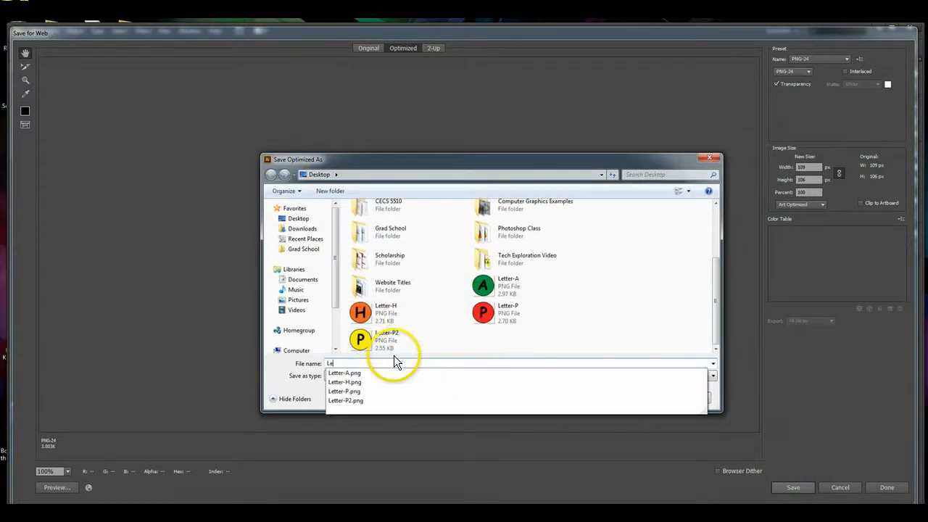
type("tter Y")
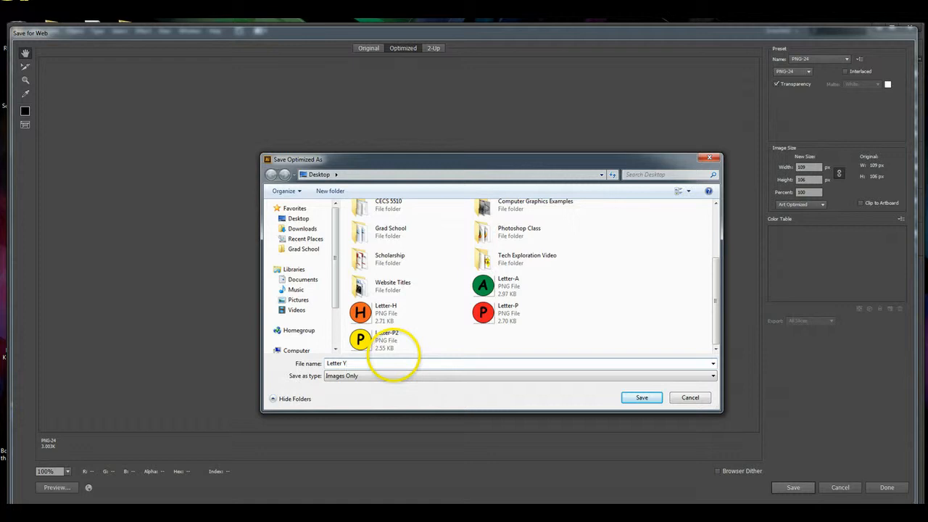
left_click(643, 397)
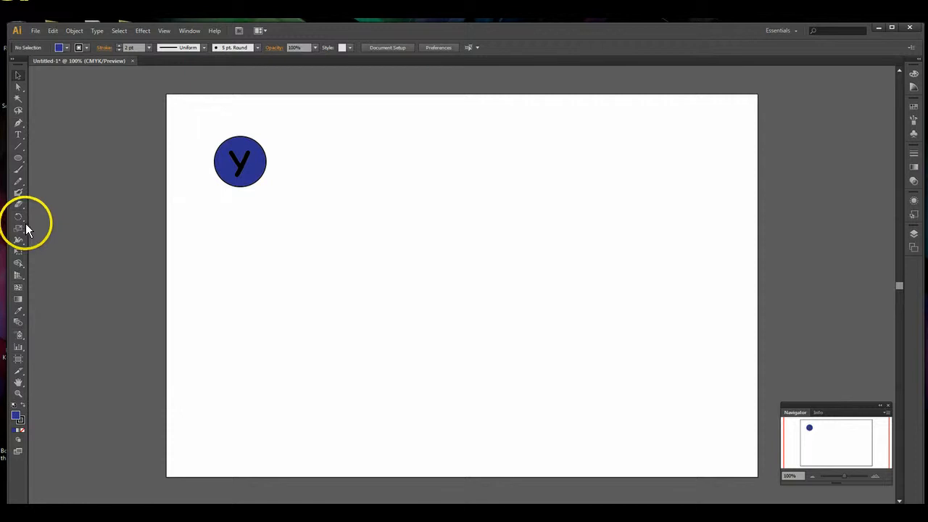
Delete the blue circle and the letter Y to clear the artboard.
left_click(223, 160)
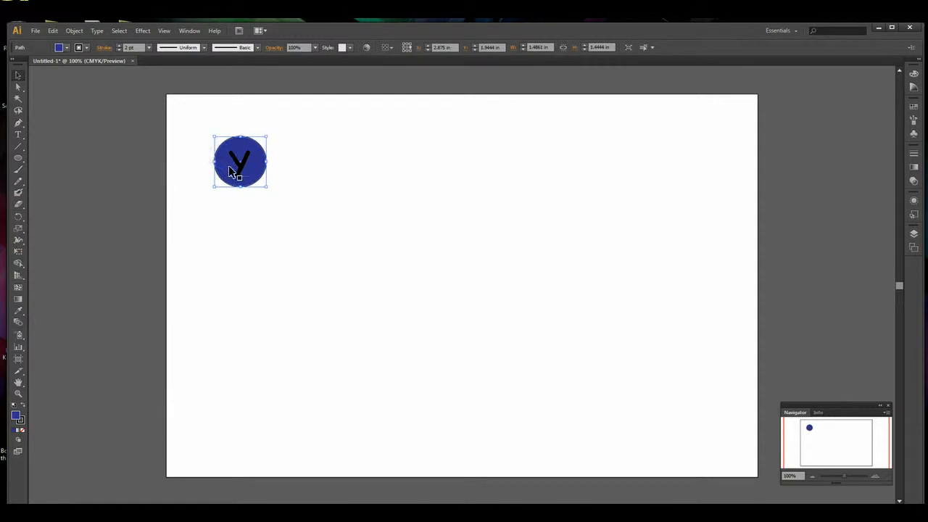
key("Delete")
left_click(244, 166)
key("Delete")
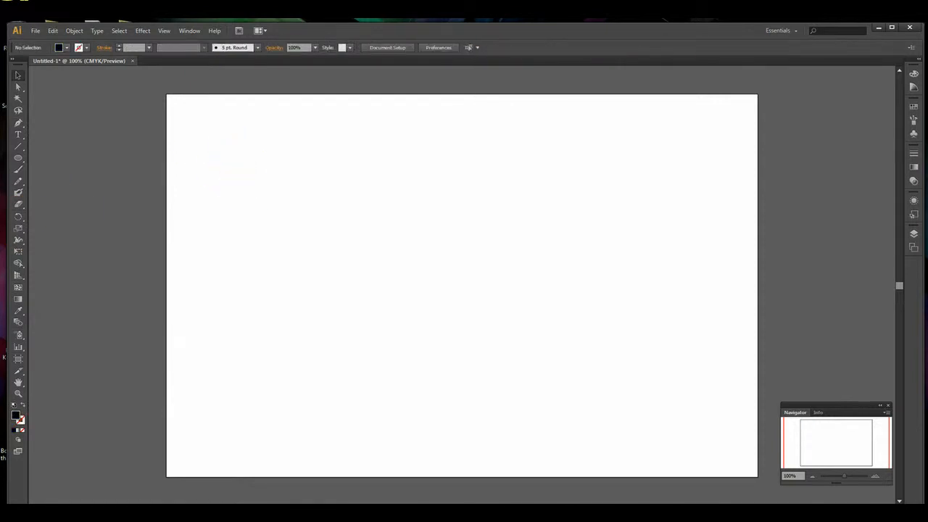
Create a five-pointed star with radii of 0.3472 in and 0.6944 in near the artboard's upper-left corner.
left_click(18, 159)
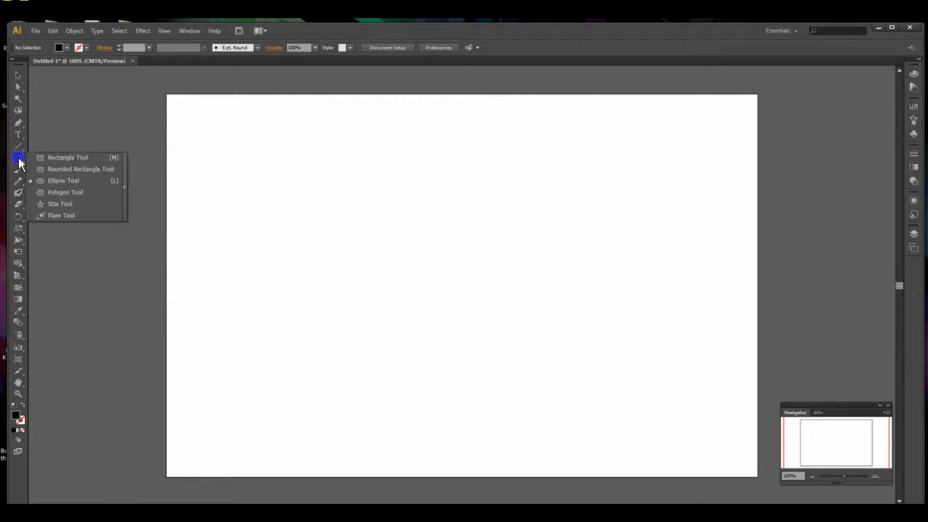
left_click_drag(20, 163, 68, 205)
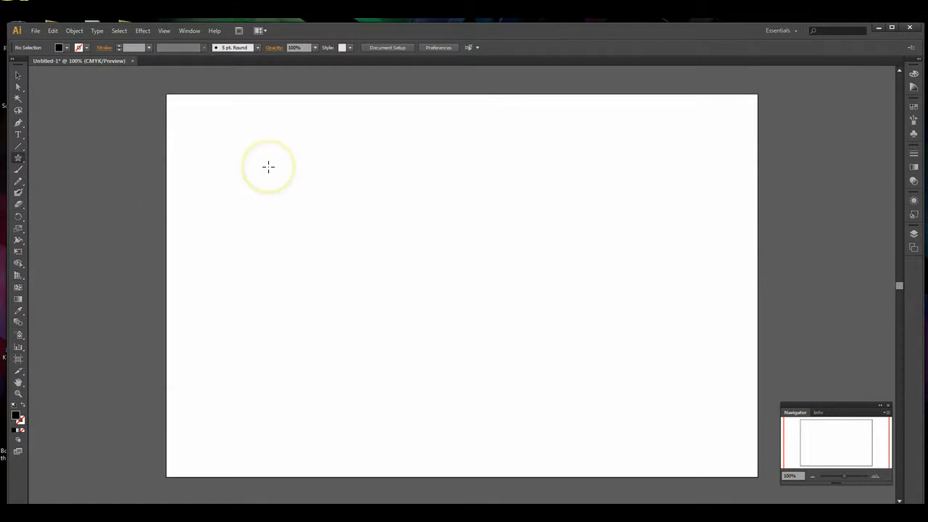
left_click(214, 149)
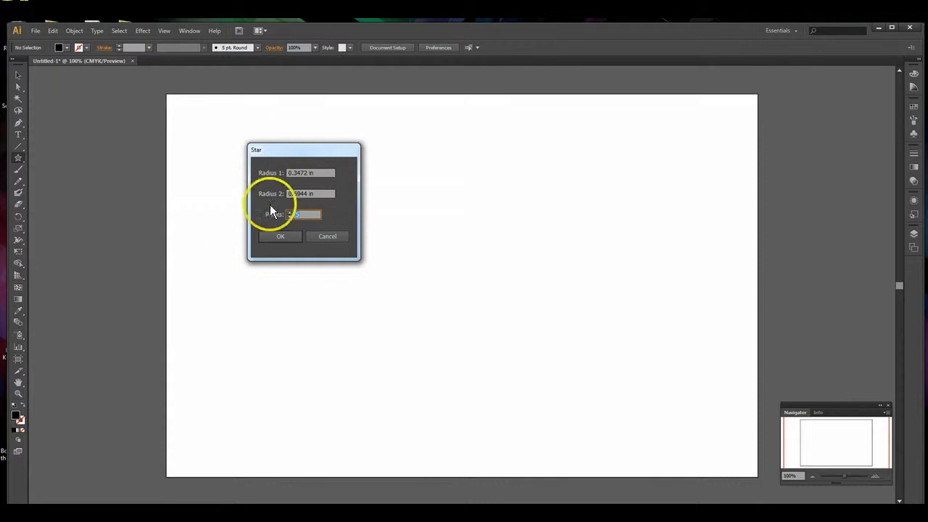
left_click(278, 236)
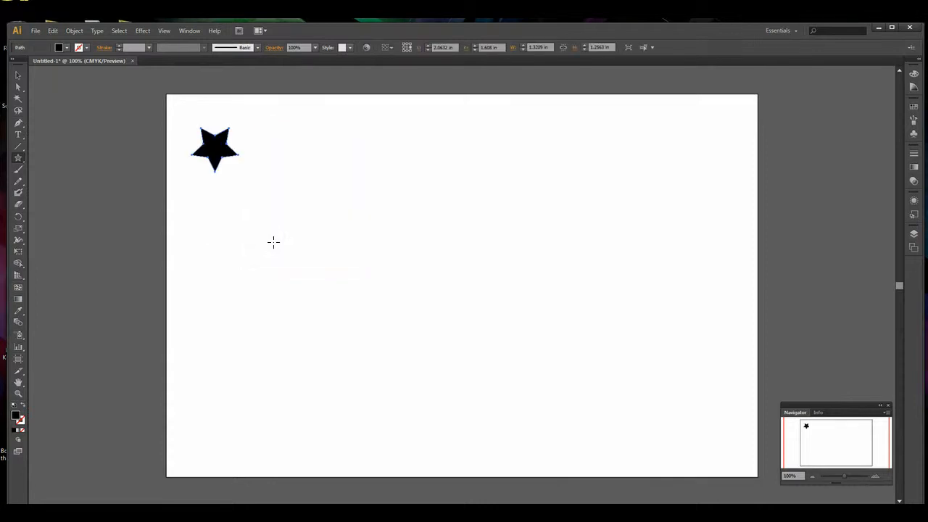
Rotate the black star so one point faces straight up, and move it close to the artboard's left edge.
left_click(18, 75)
left_click_drag(239, 128, 259, 145)
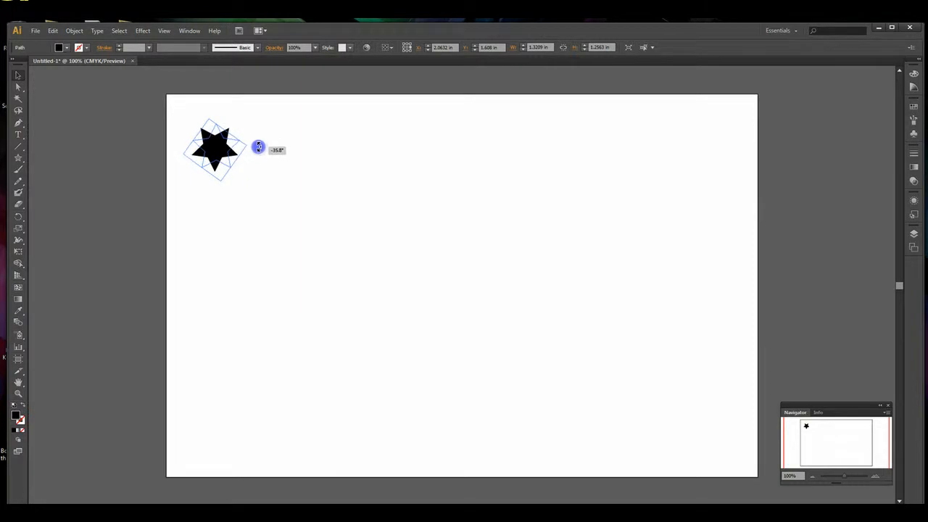
left_click_drag(259, 145, 194, 166)
left_click(275, 161)
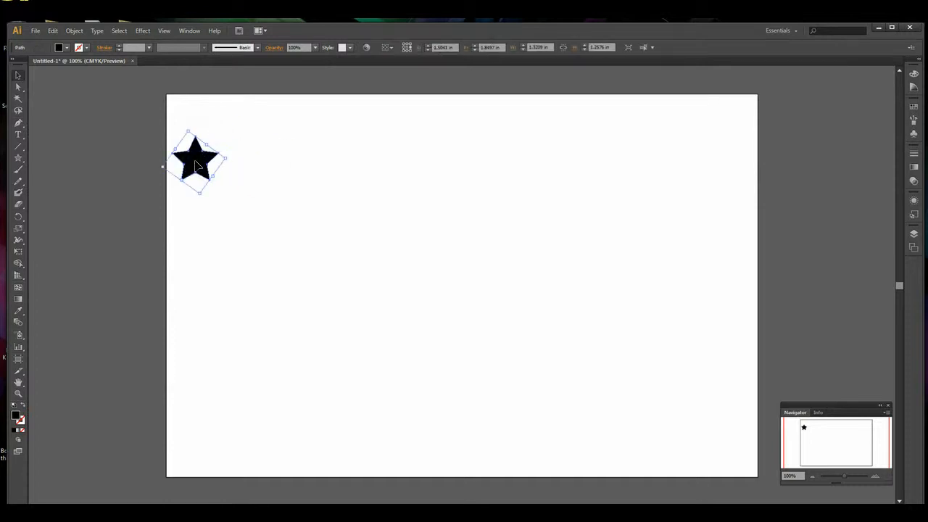
Give the star a red fill and a black stroke.
left_click(67, 48)
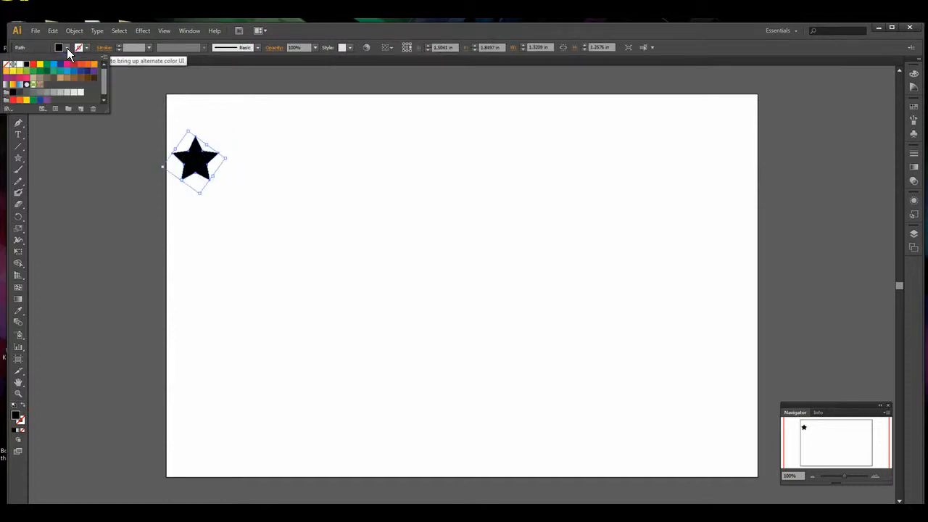
left_click(32, 63)
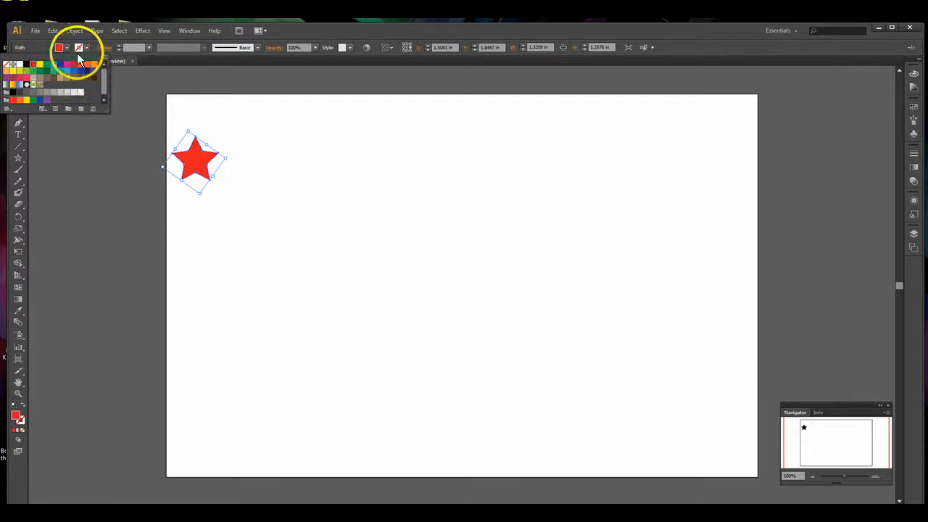
left_click(87, 48)
left_click(87, 47)
left_click(27, 66)
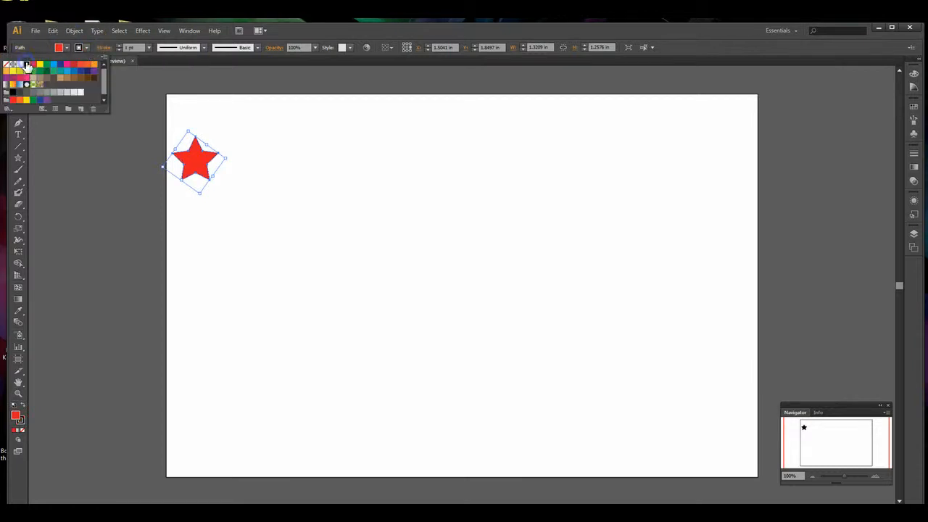
left_click(311, 199)
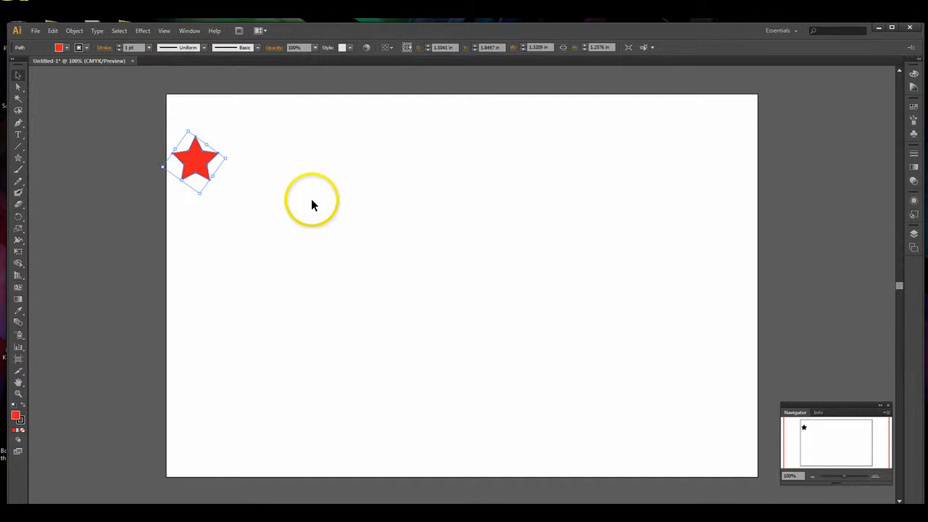
Enlarge the red star slightly to about 1.4 in wide and deselect it.
left_click(275, 131)
left_click(198, 154)
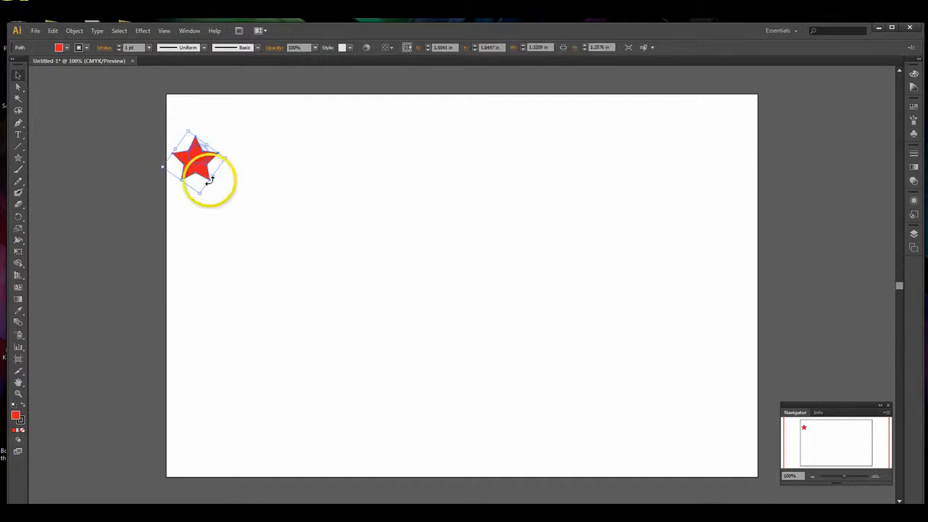
left_click_drag(225, 158, 231, 160)
left_click(261, 199)
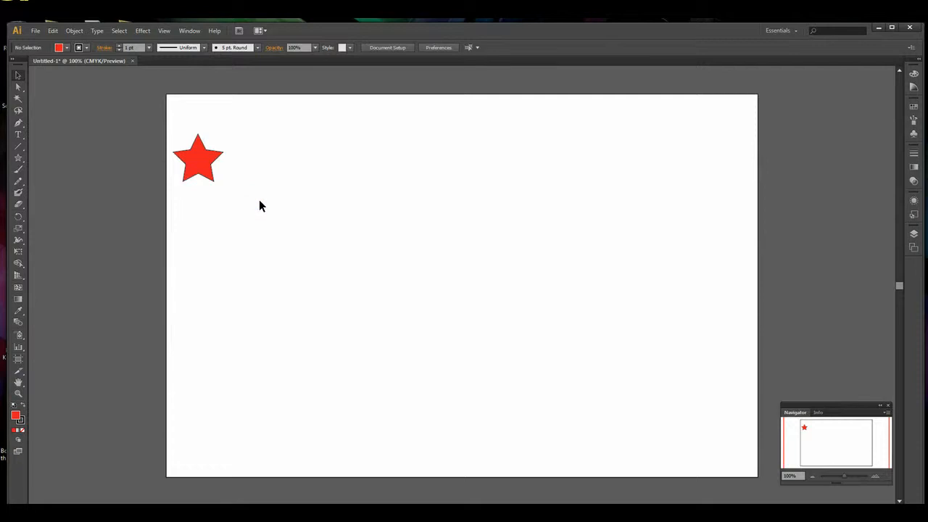
left_click(274, 199)
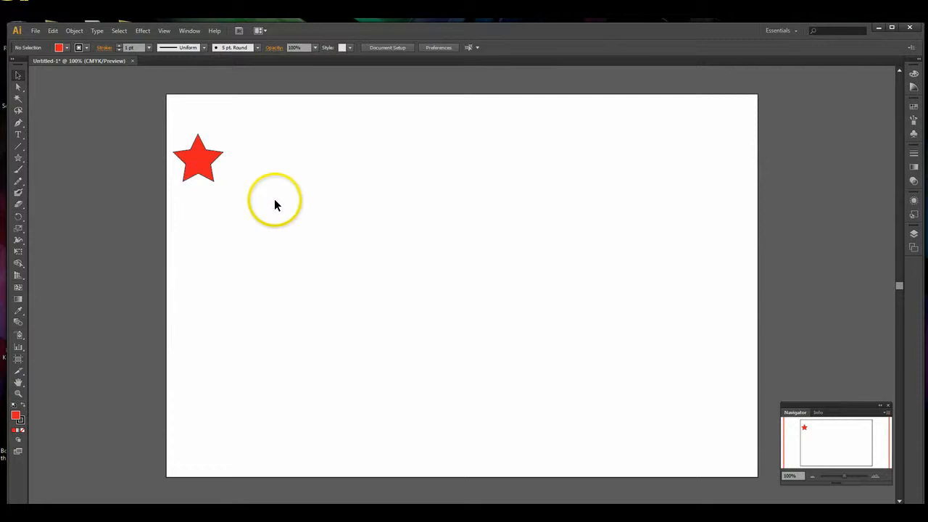
Copy and paste the red star, placing the copy directly beside the original on its right at the same height.
left_click(192, 154)
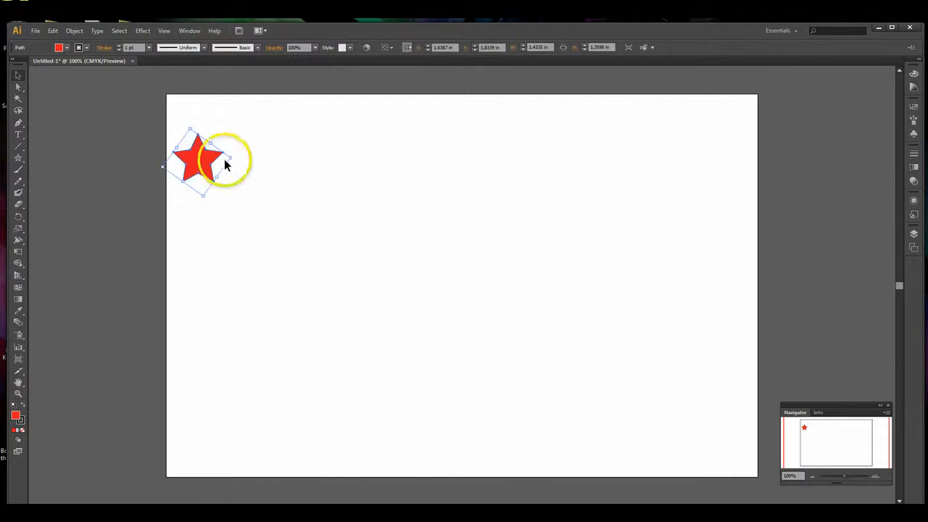
left_click(53, 31)
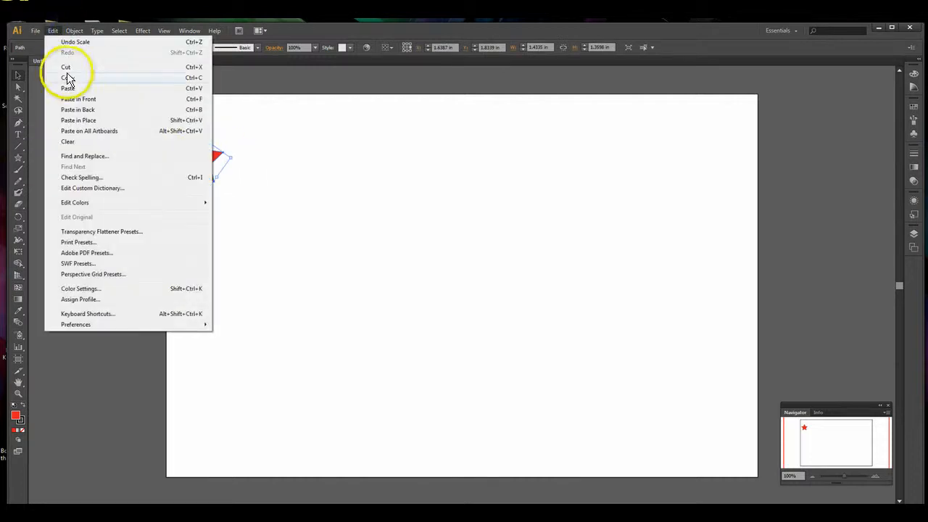
left_click(67, 78)
left_click(53, 30)
left_click(64, 89)
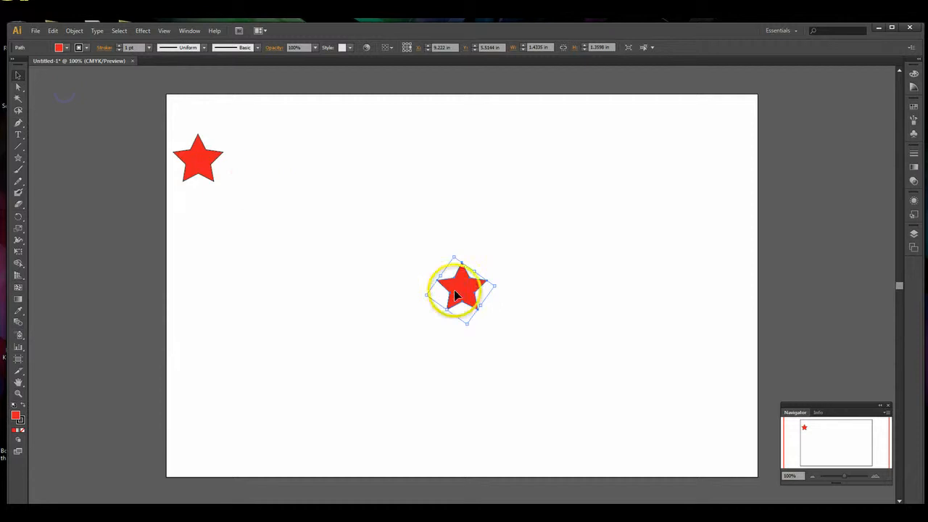
left_click_drag(426, 279, 252, 174)
Change the fill of the second star to yellow and deselect it.
left_click(65, 47)
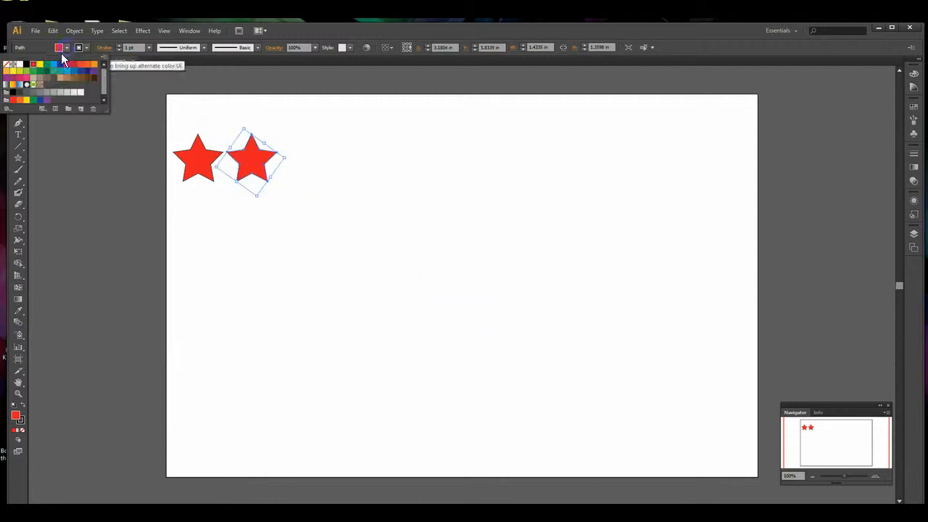
left_click(40, 64)
left_click(385, 249)
left_click(389, 190)
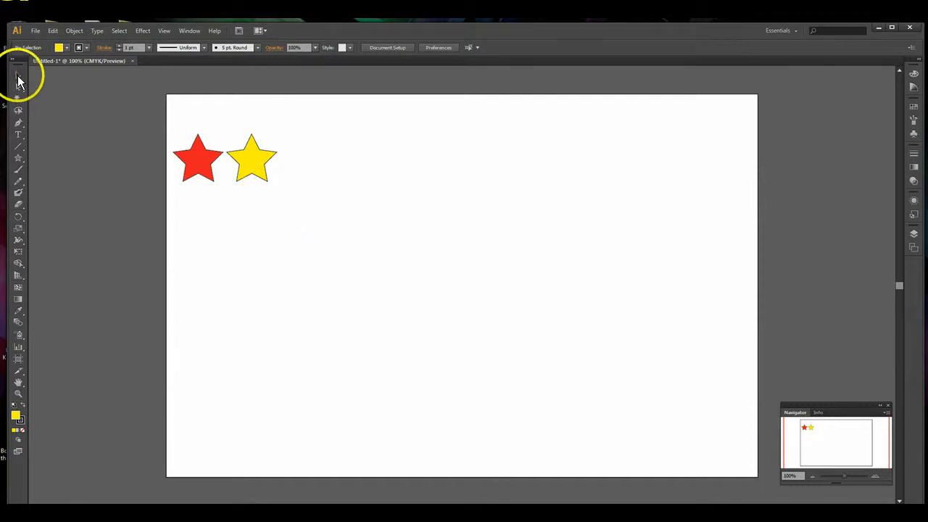
Duplicate the red and yellow star pair three times along the row to make eight alternating stars, and deselect.
left_click_drag(172, 130, 283, 195)
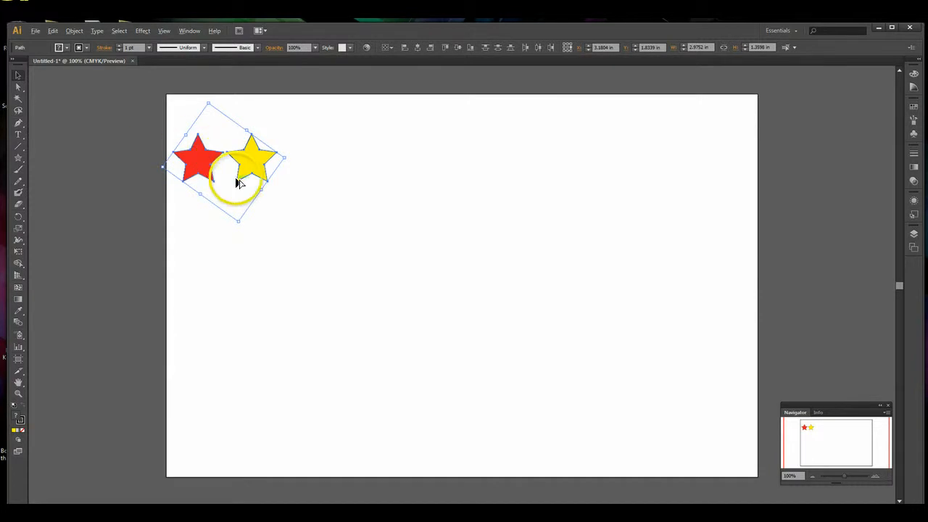
left_click_drag(254, 161, 356, 162)
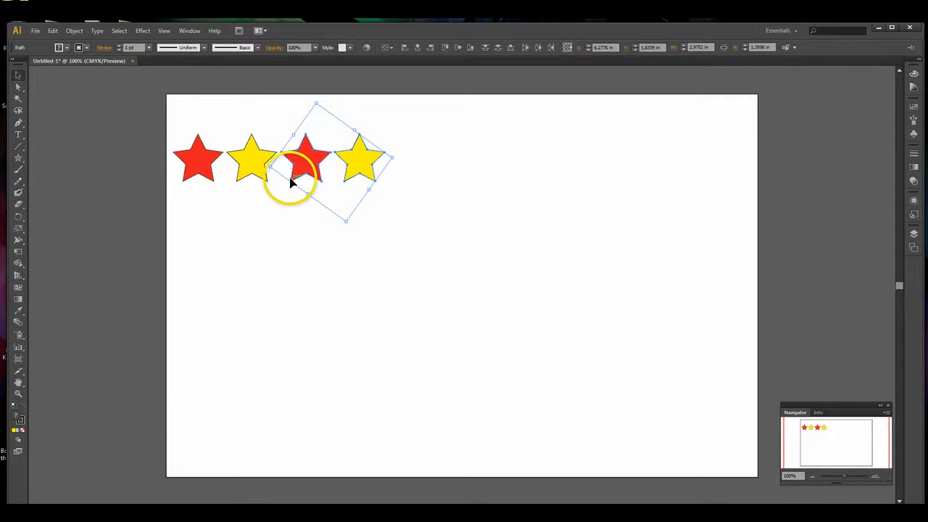
left_click_drag(360, 157, 573, 168)
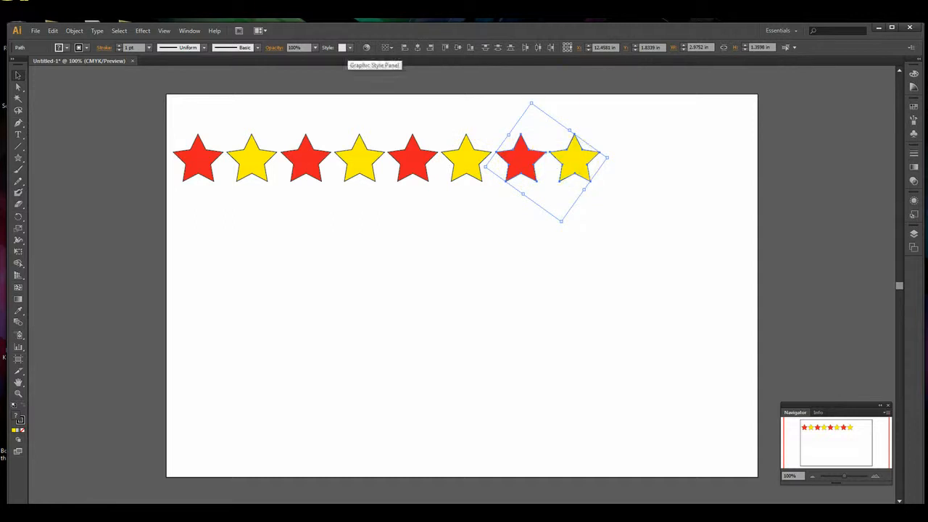
left_click(261, 243)
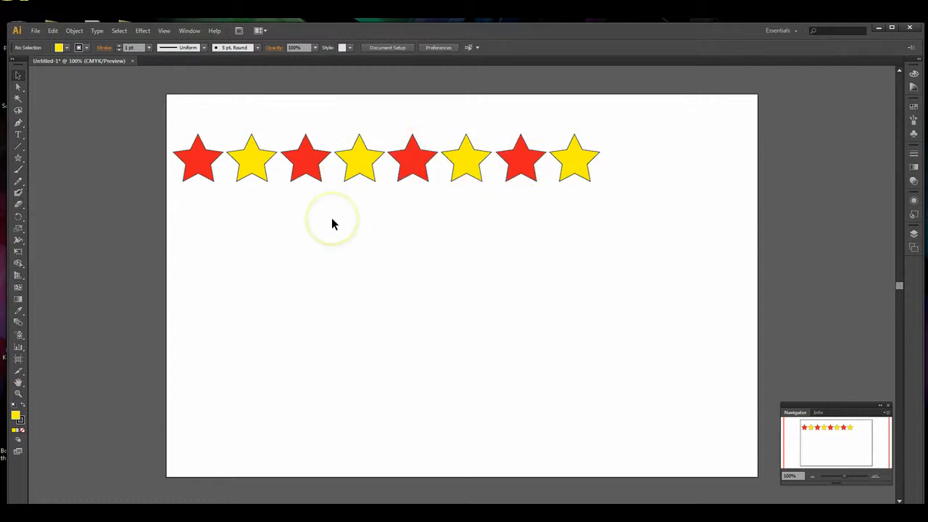
Add the separate text letters B and I over the lower parts of the first and second stars.
left_click(17, 136)
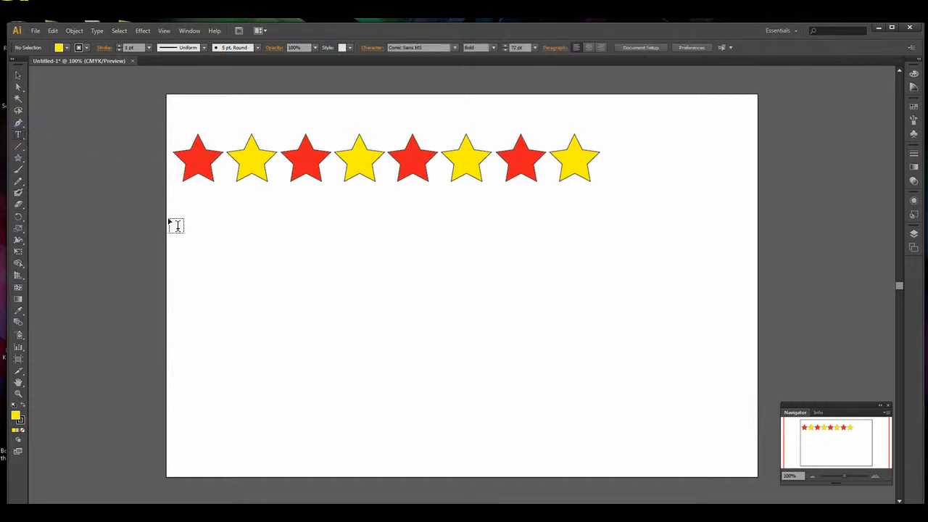
left_click(192, 201)
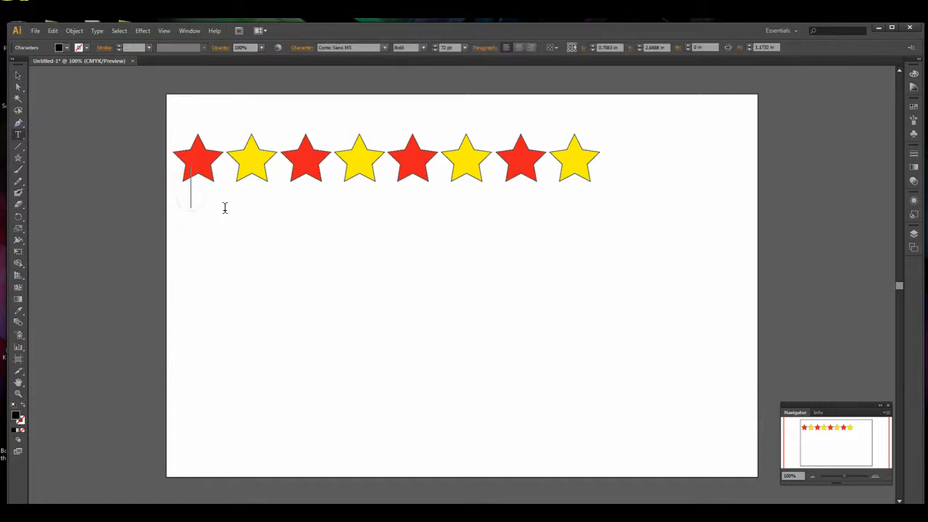
type("B")
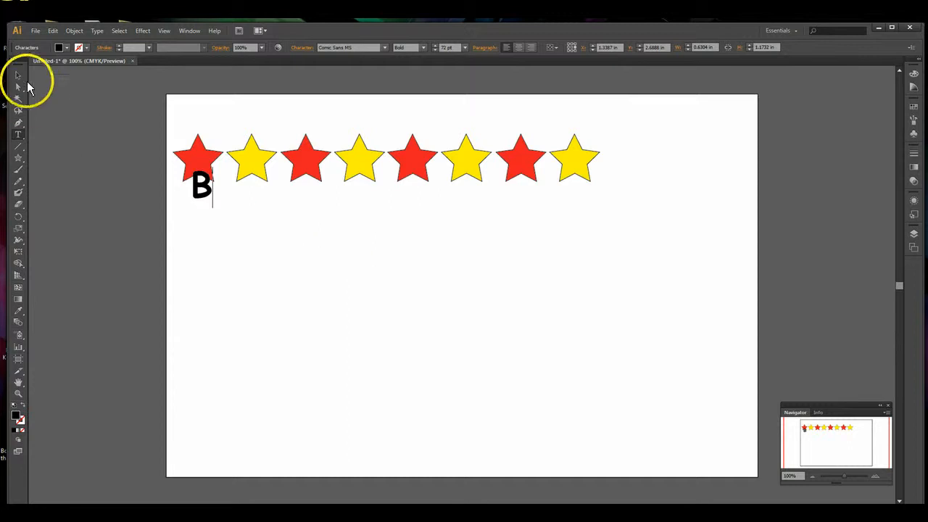
left_click(19, 76)
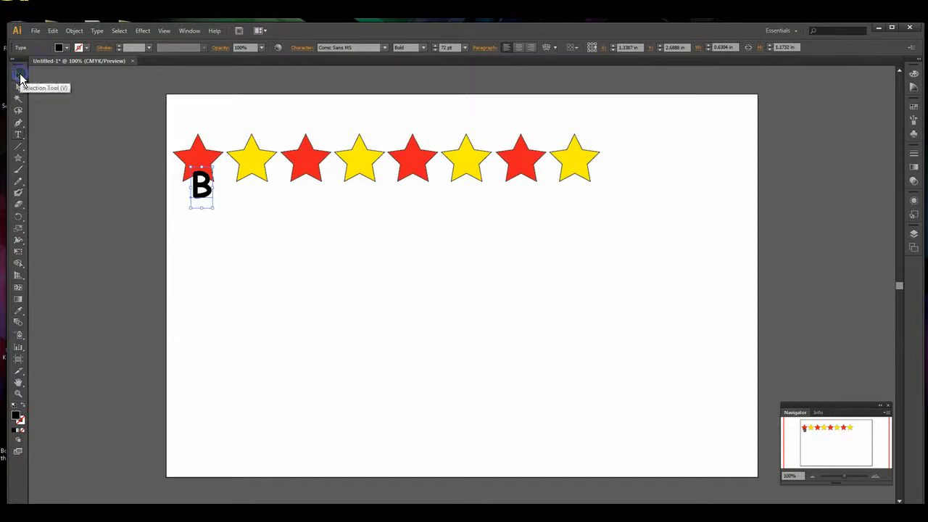
left_click(20, 137)
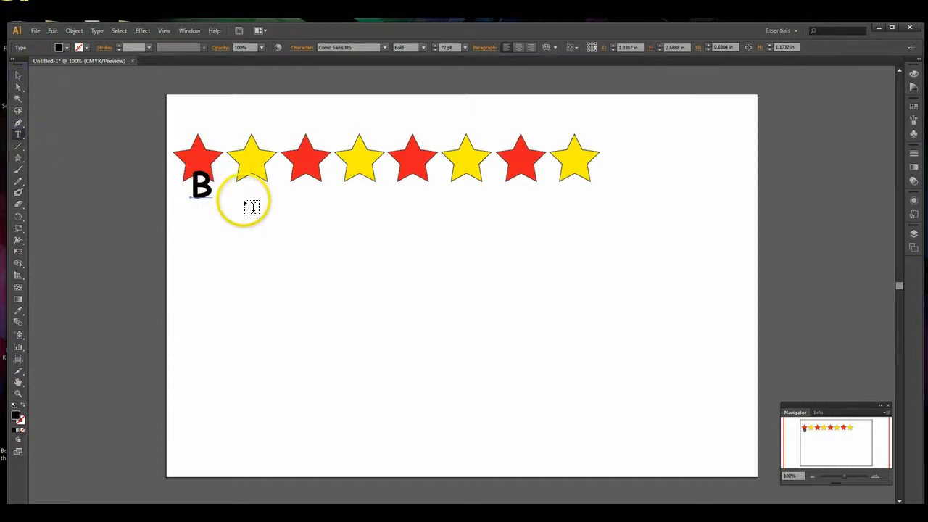
left_click(243, 200)
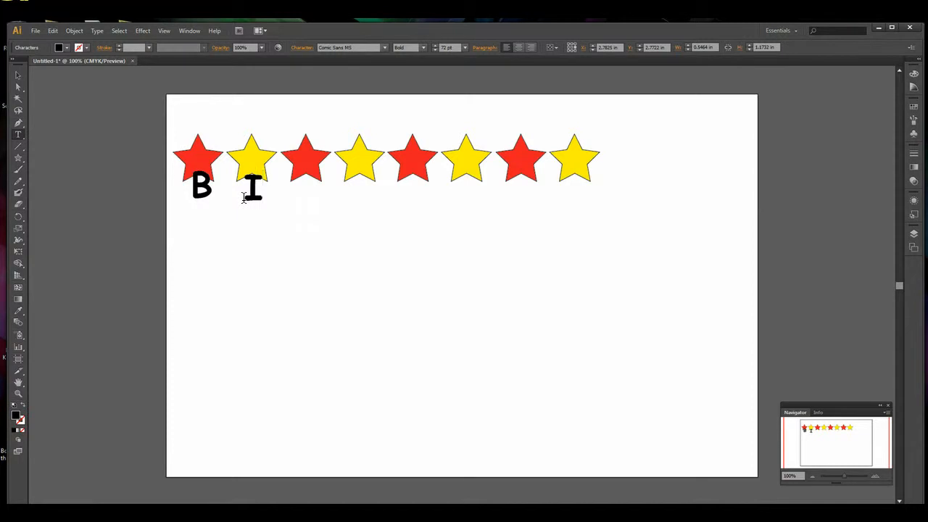
left_click(19, 75)
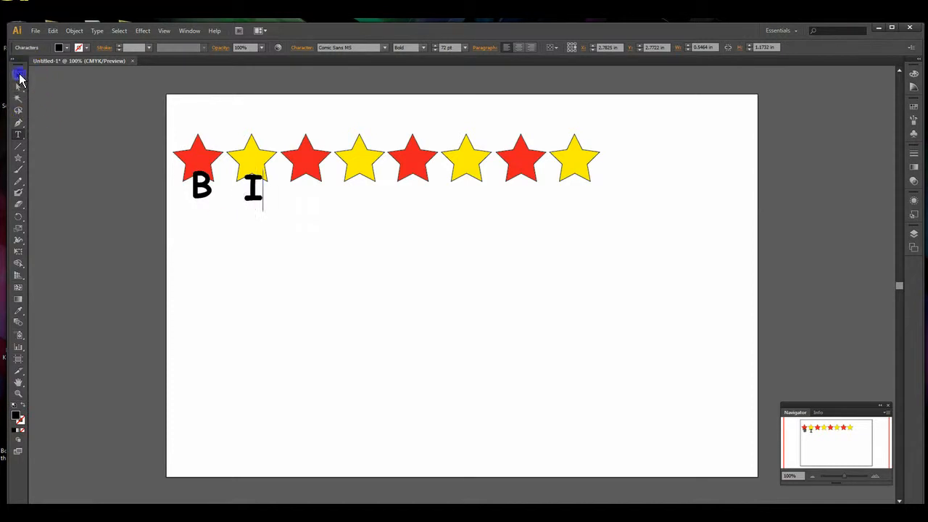
left_click(204, 183)
left_click(253, 187)
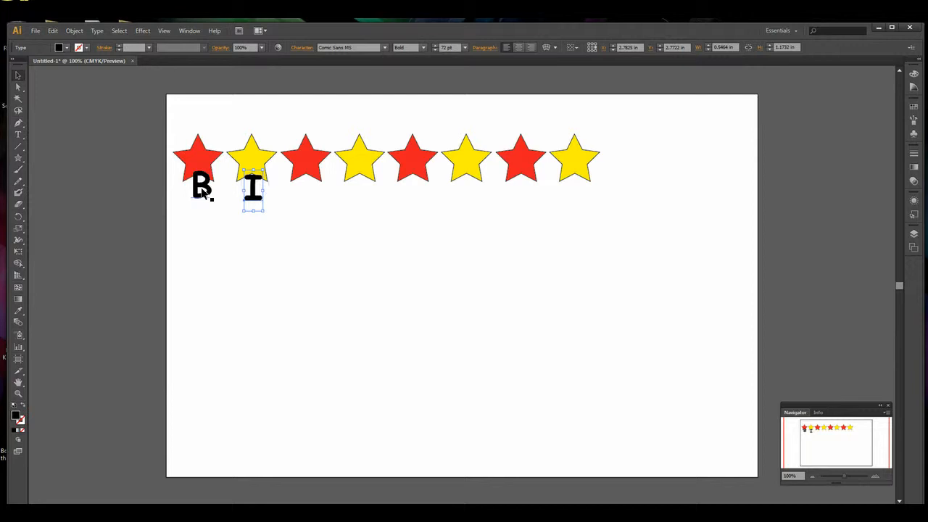
Add the separate text letters R and T over the lower parts of the third and fourth stars.
left_click(18, 135)
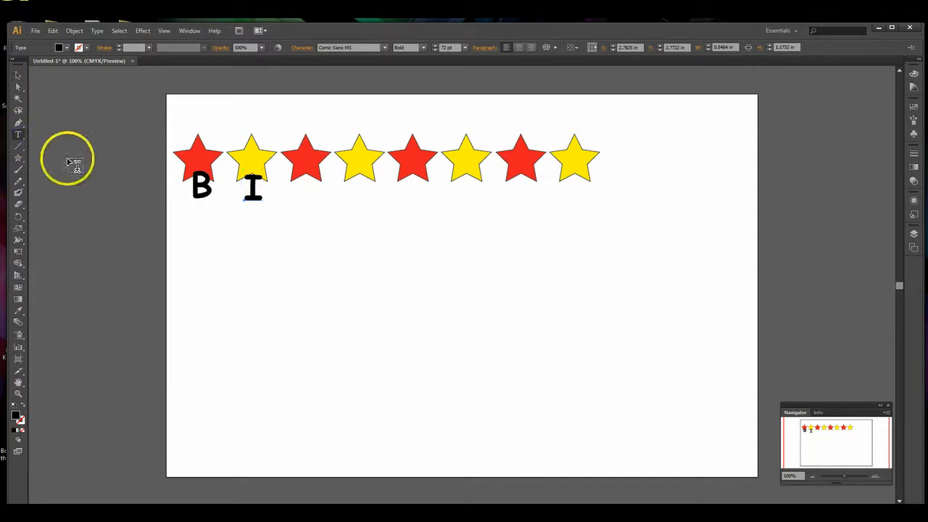
left_click(300, 194)
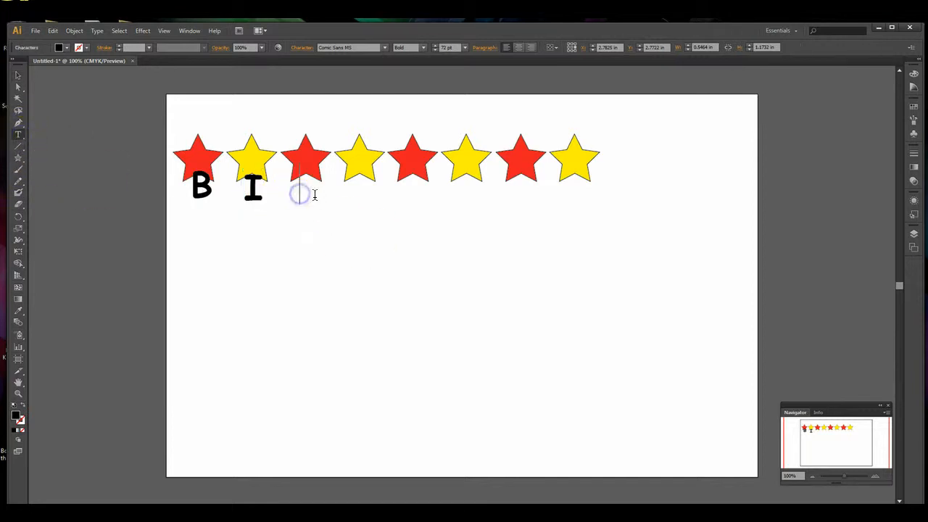
type("R")
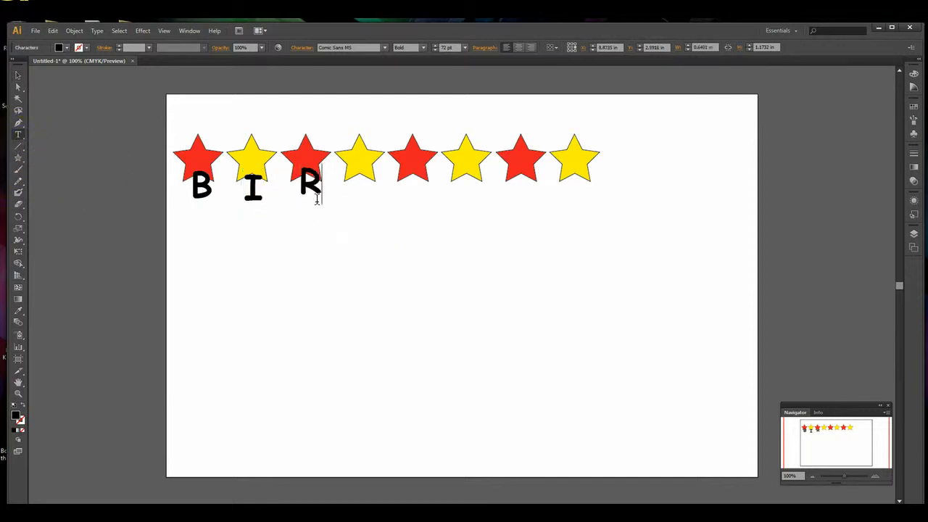
left_click(20, 75)
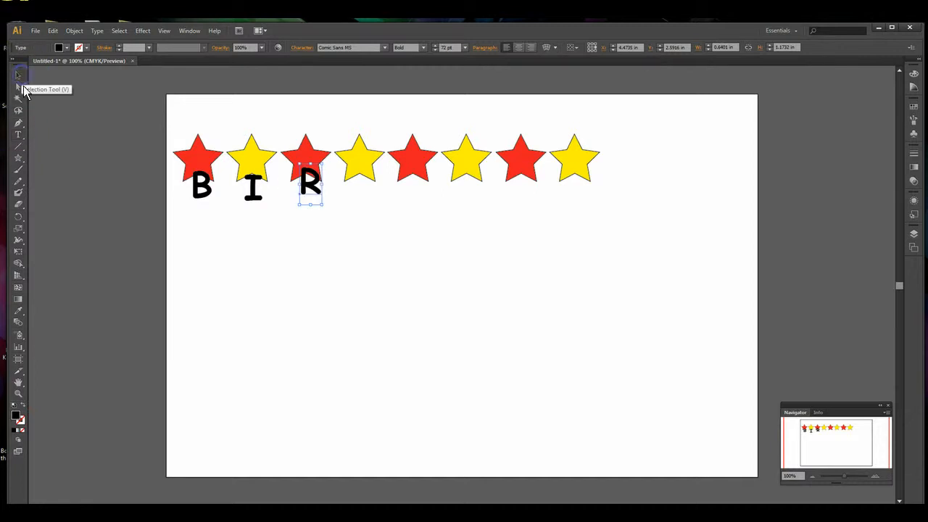
left_click(20, 135)
left_click(354, 192)
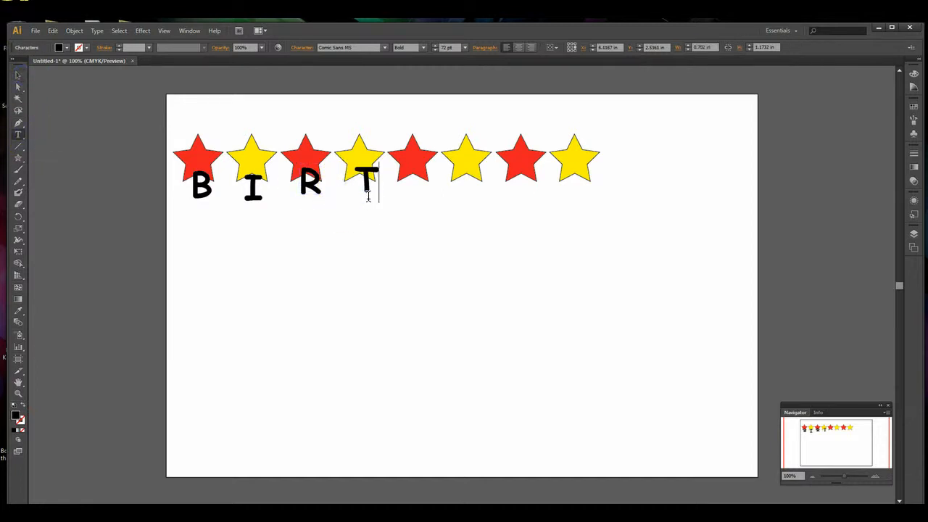
Add the separate text letters H and D over the lower parts of the fifth and sixth stars.
left_click(19, 76)
left_click(20, 135)
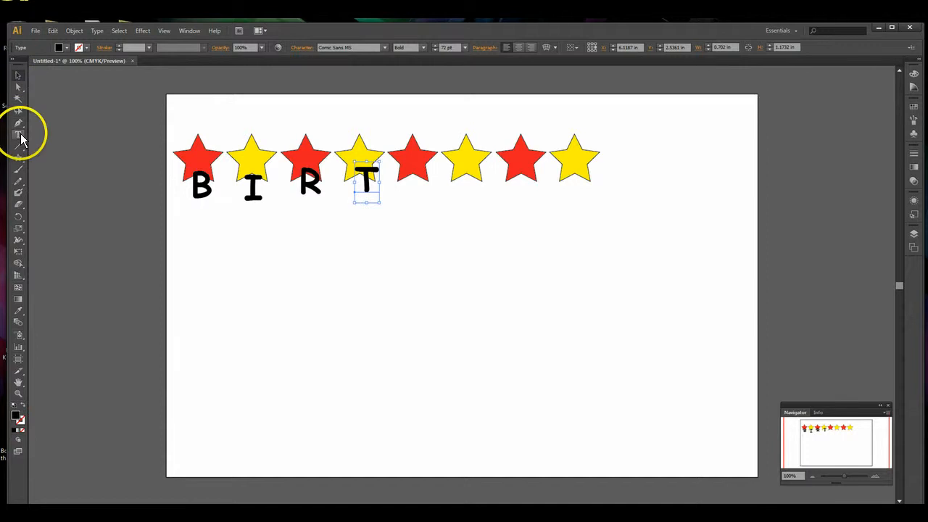
left_click(405, 190)
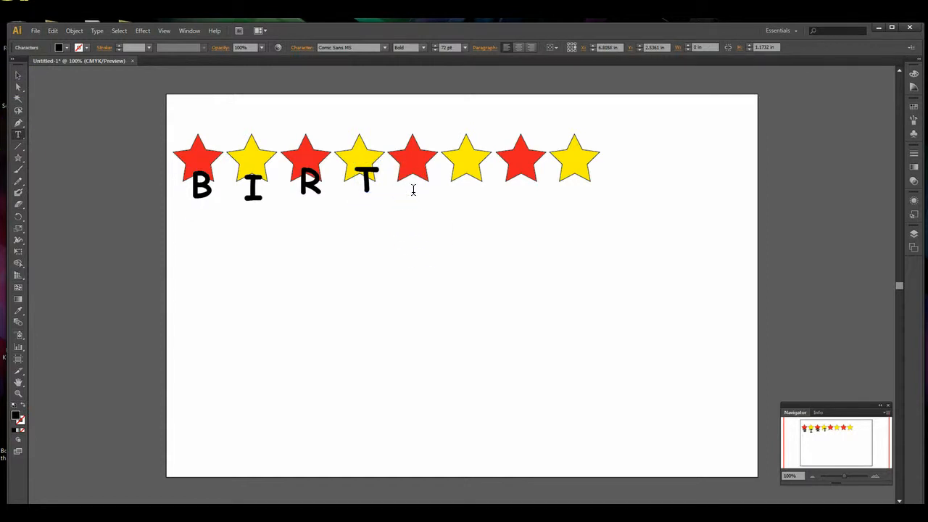
type("H")
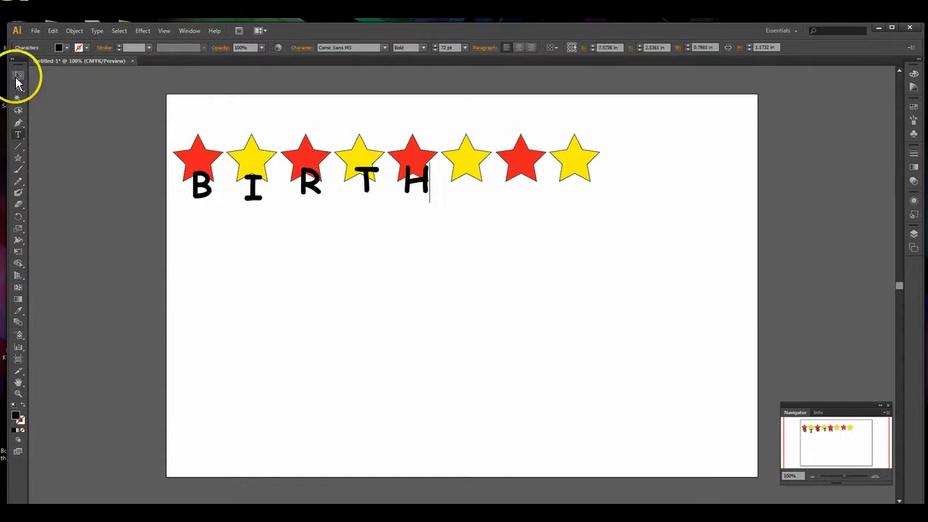
left_click(18, 75)
left_click(20, 135)
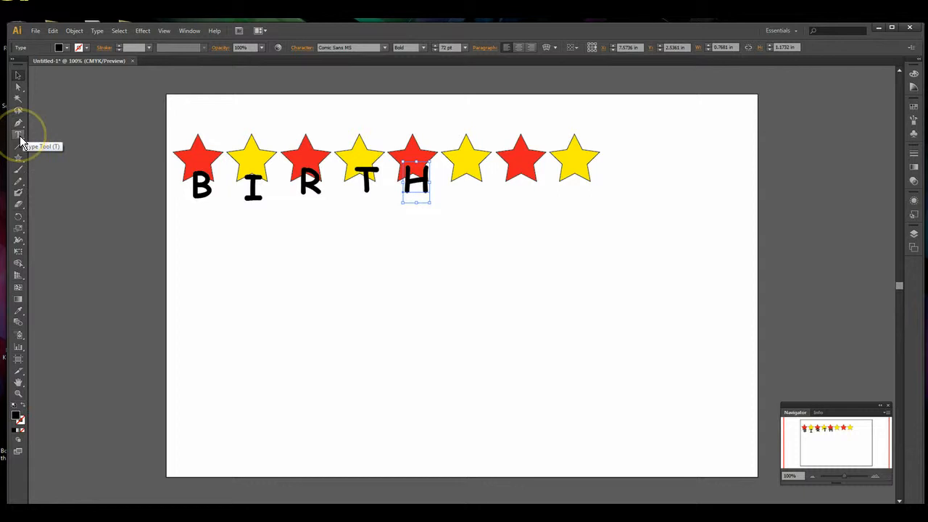
left_click(459, 189)
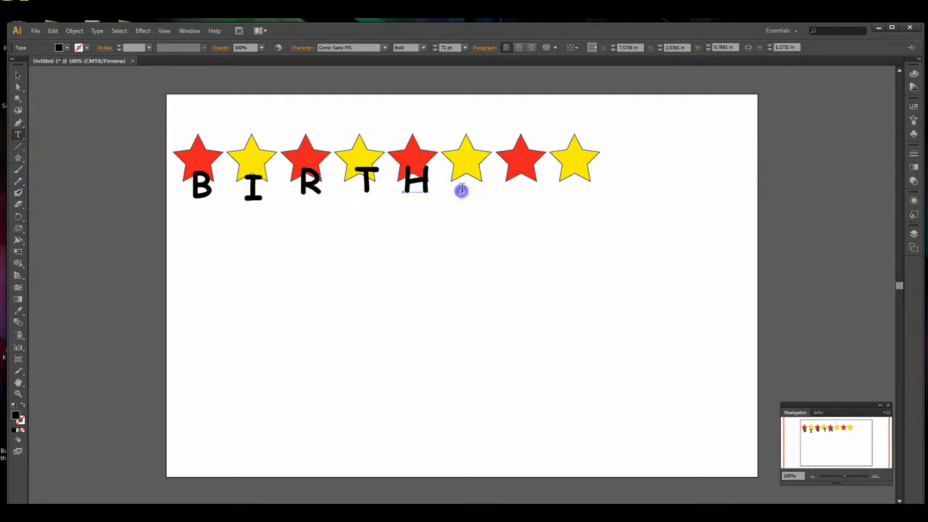
type("D")
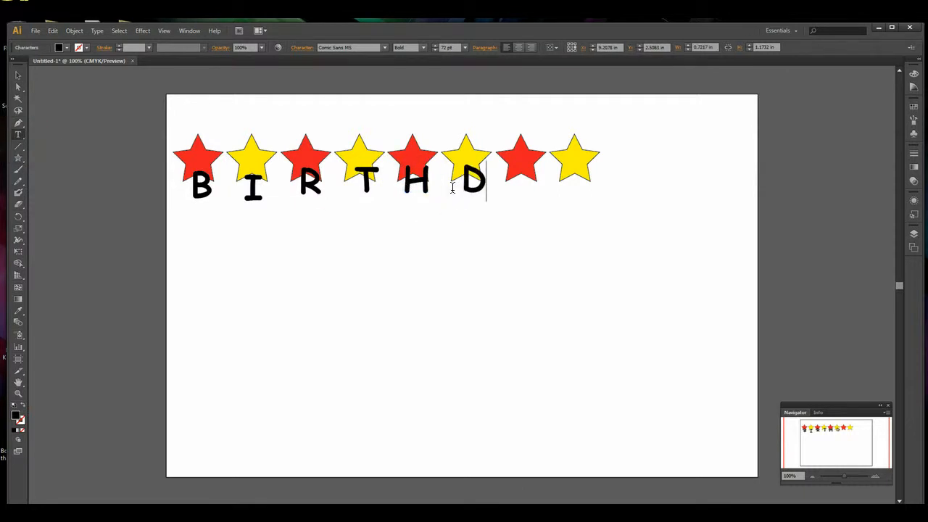
Add the separate text letters A and Y over the lower parts of the seventh and eighth stars.
left_click(19, 75)
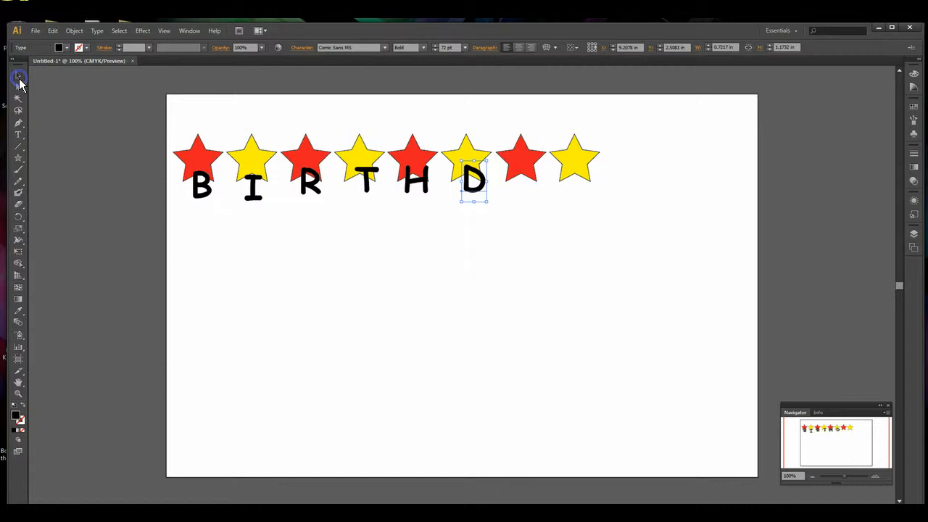
left_click(24, 142)
left_click(512, 186)
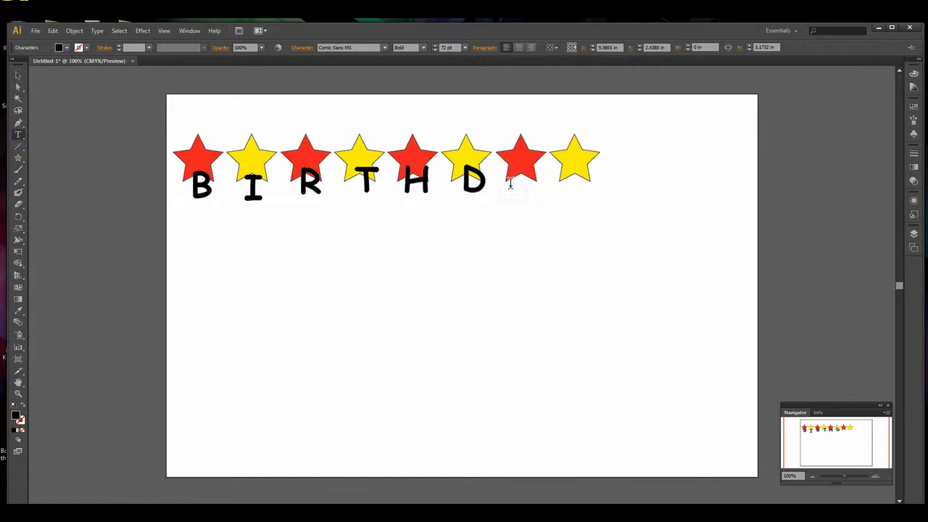
type("A")
left_click(18, 75)
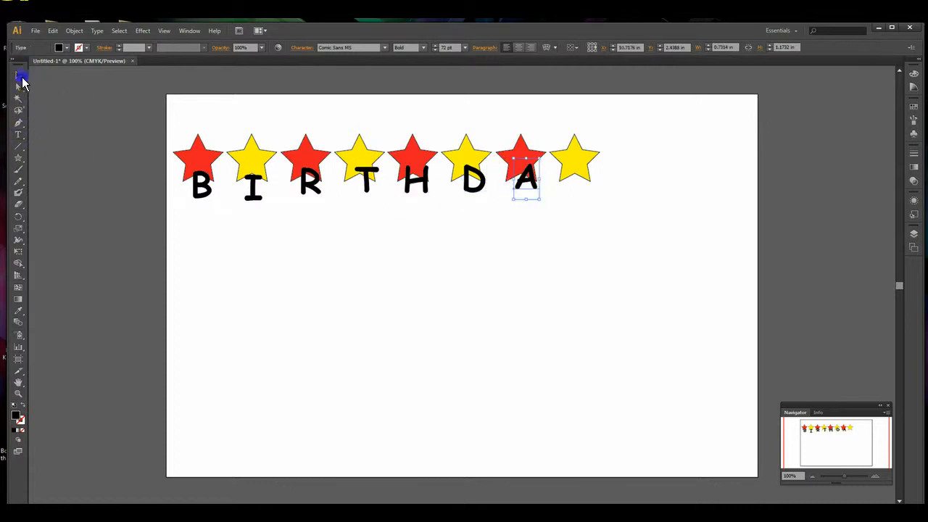
left_click(24, 137)
left_click(567, 187)
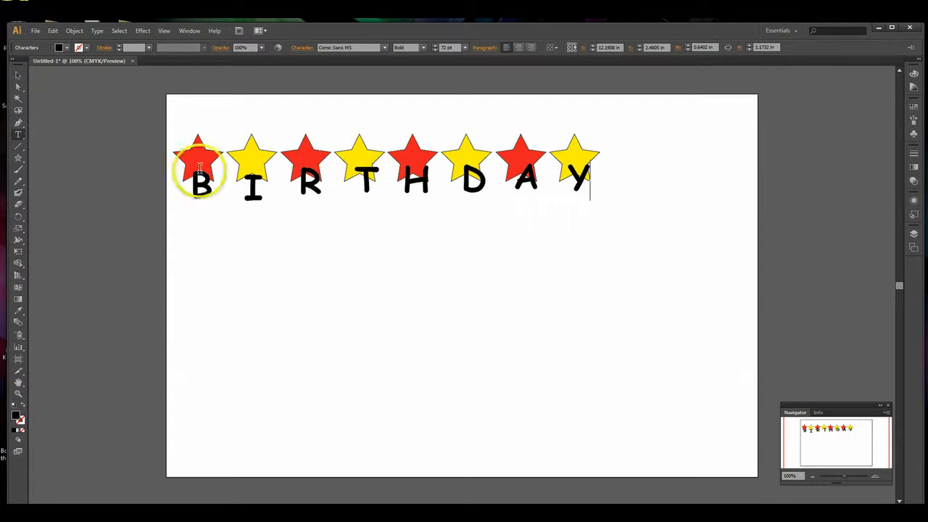
Scale the I to about 59 pt and the T to about 54 pt, centering each on its yellow star.
left_click(18, 75)
left_click_drag(249, 188, 254, 162)
left_click_drag(254, 161, 252, 158)
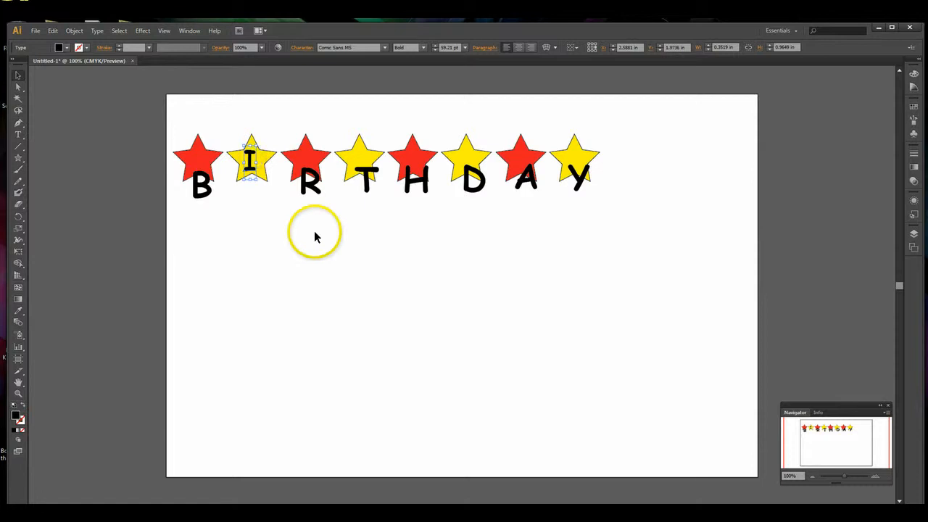
key("Right")
key("Right")
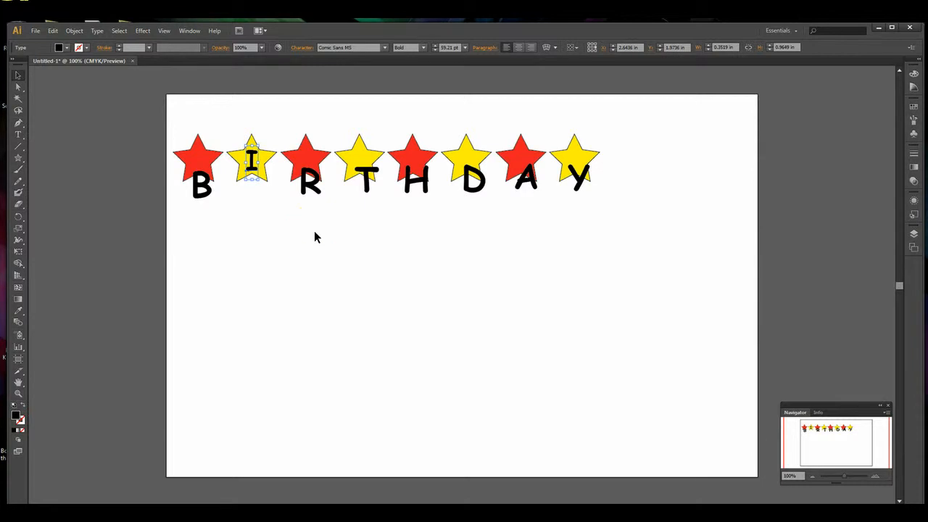
left_click(313, 232)
left_click_drag(366, 183, 360, 161)
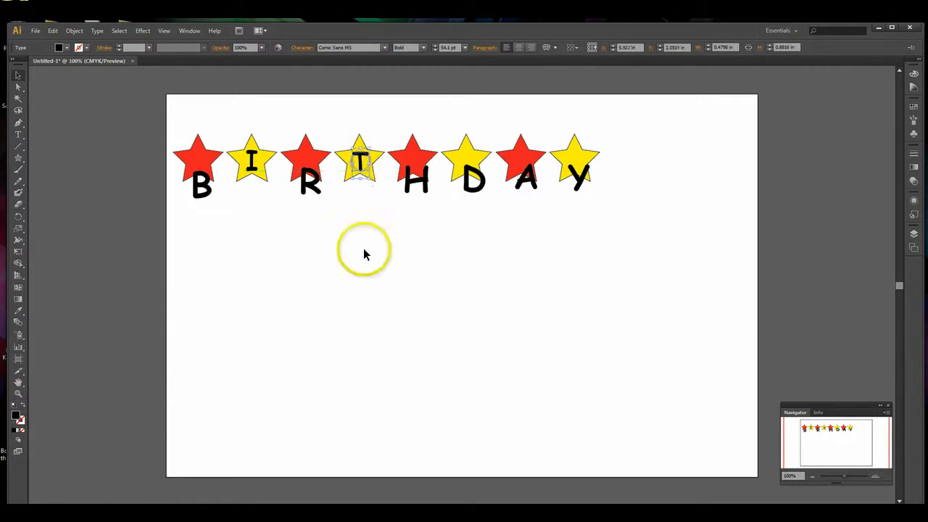
left_click(365, 250)
Scale the letter D down to about 50 pt, center it on the sixth star, and deselect it.
left_click_drag(483, 186, 465, 155)
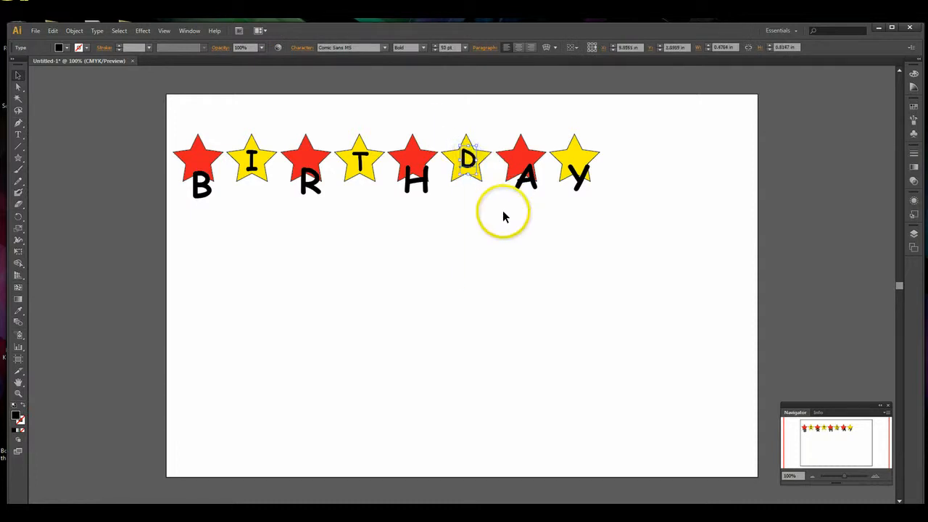
key("Down")
key("Down")
key("Down")
key("Down")
key("Left")
key("Left")
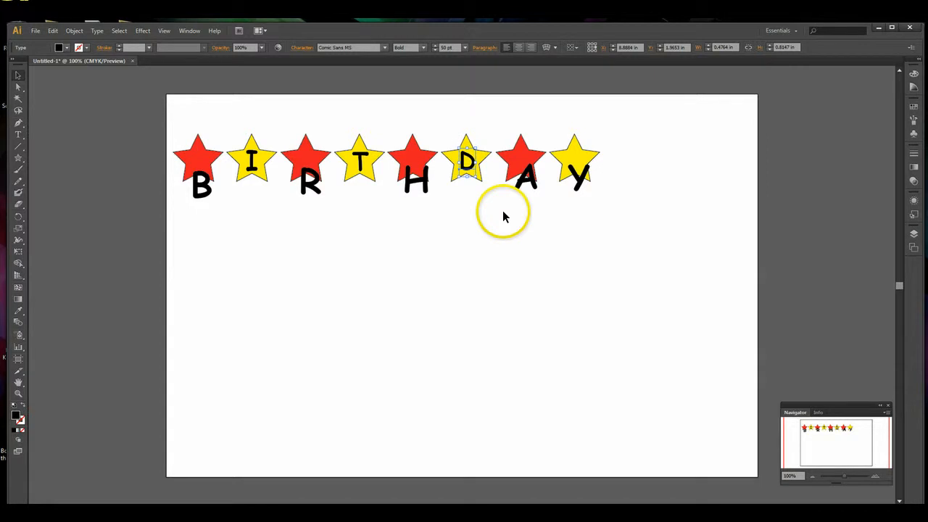
left_click(505, 216)
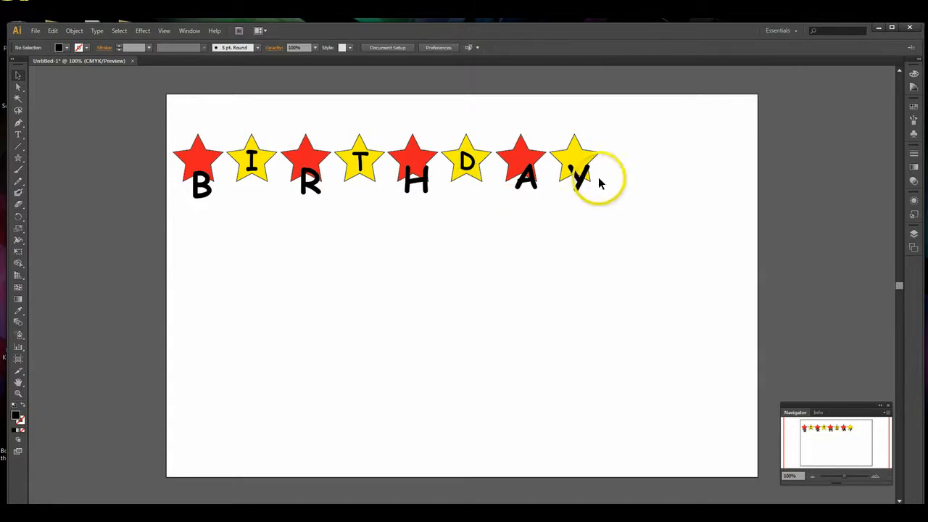
Scale the letter Y down to about 53 pt, center it on the last star, and deselect it.
left_click_drag(582, 184, 582, 151)
key("Up")
key("Up")
key("Up")
key("Up")
key("Up")
key("Up")
key("Up")
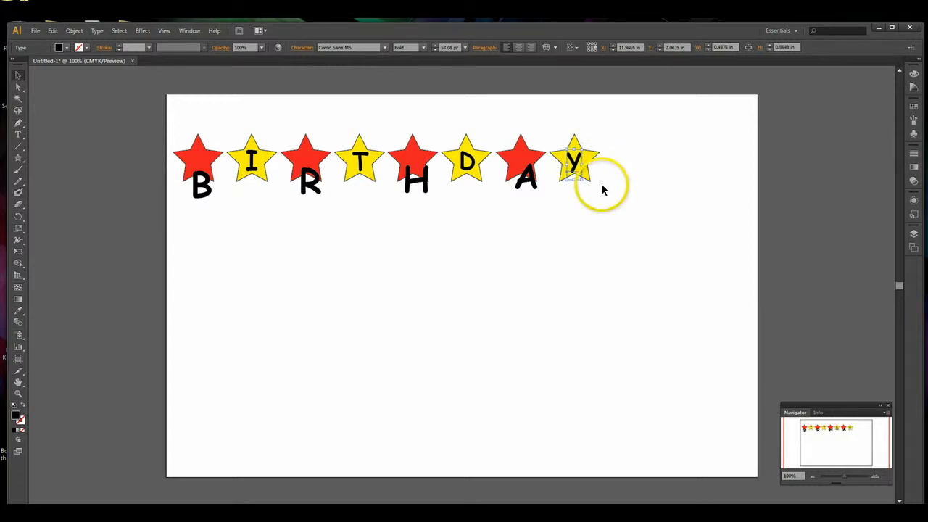
key("Right")
key("Right")
left_click(601, 190)
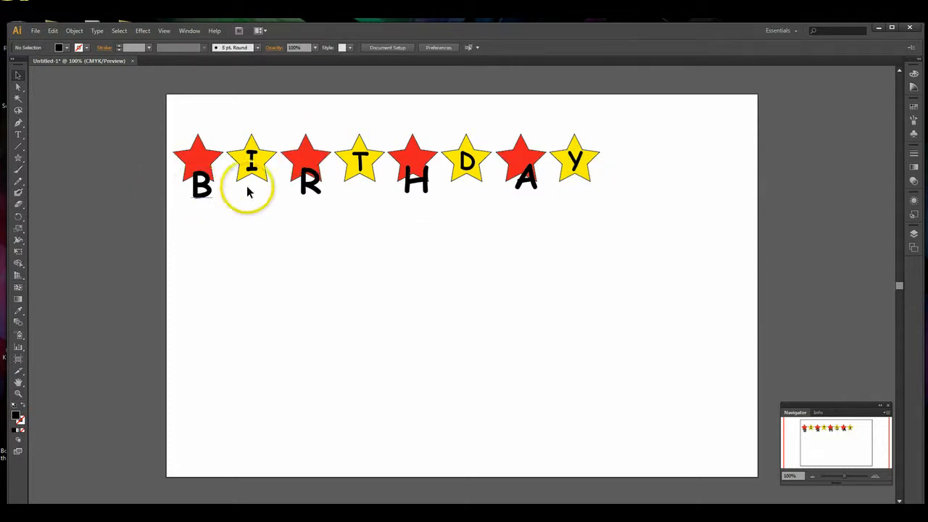
Change the fill of the letters B and R to white.
left_click(197, 181)
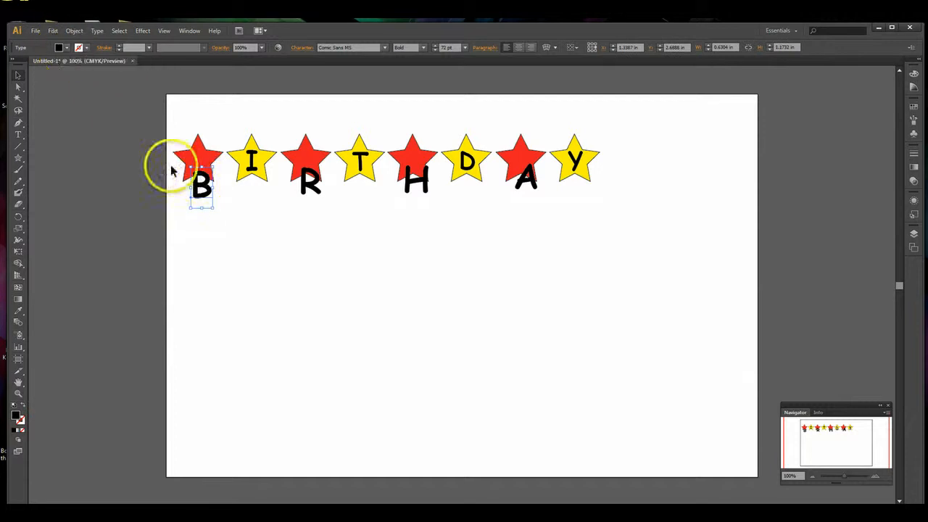
left_click(69, 48)
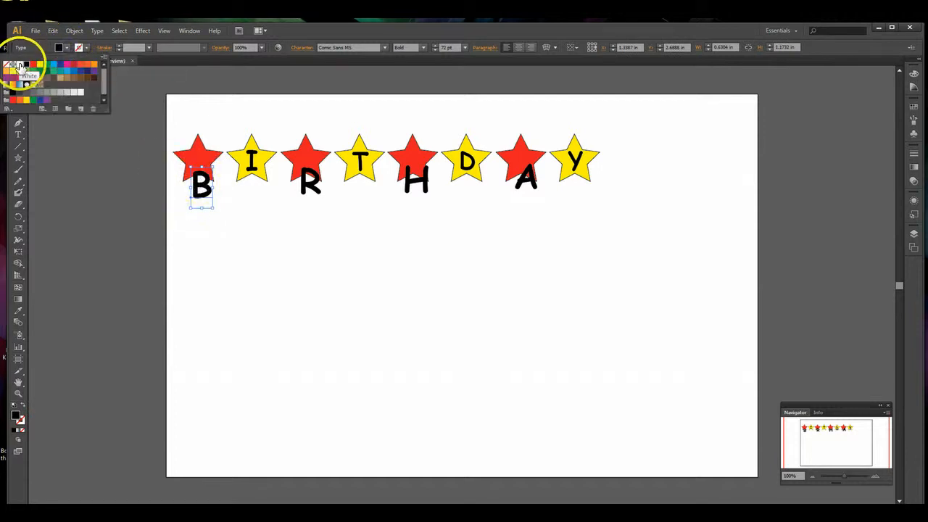
left_click(20, 65)
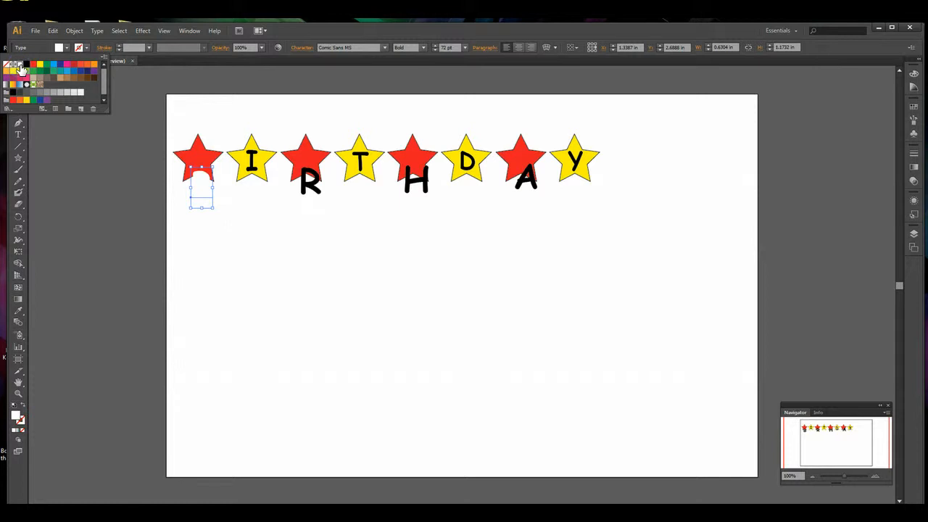
left_click(307, 178)
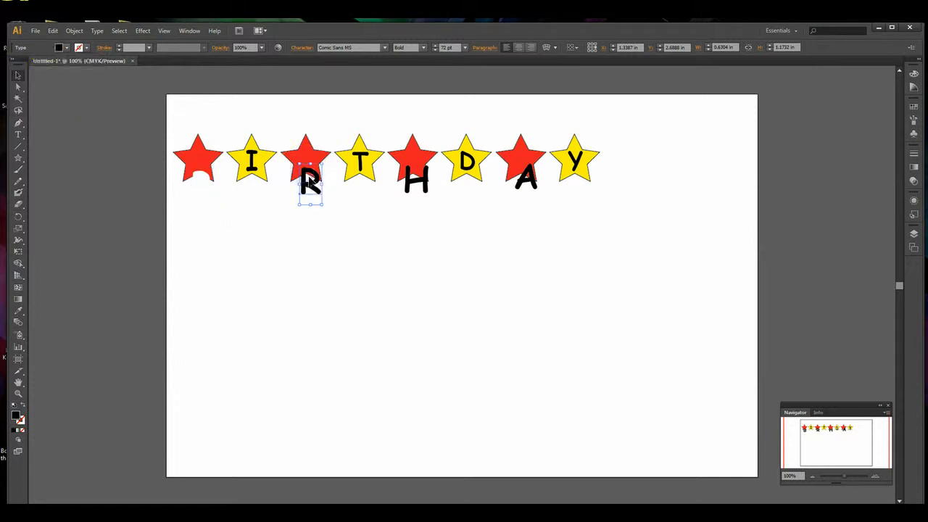
left_click(68, 48)
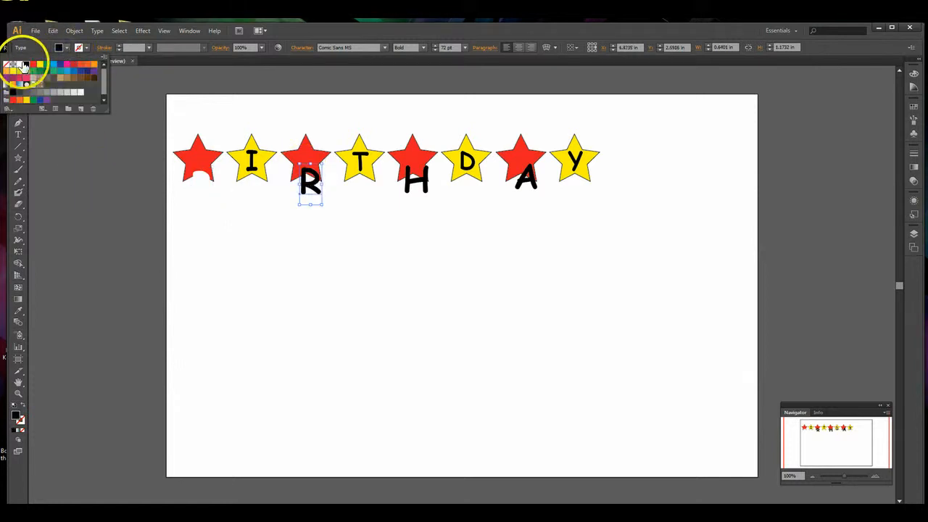
left_click(14, 64)
Change the fill of the letters H and A to white.
double_click(409, 180)
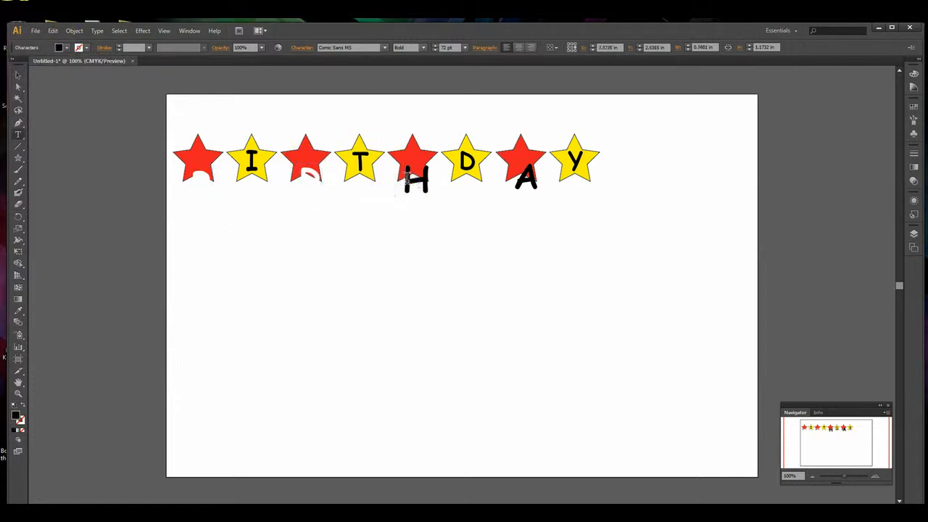
left_click(427, 184)
left_click_drag(426, 184, 395, 174)
left_click(65, 48)
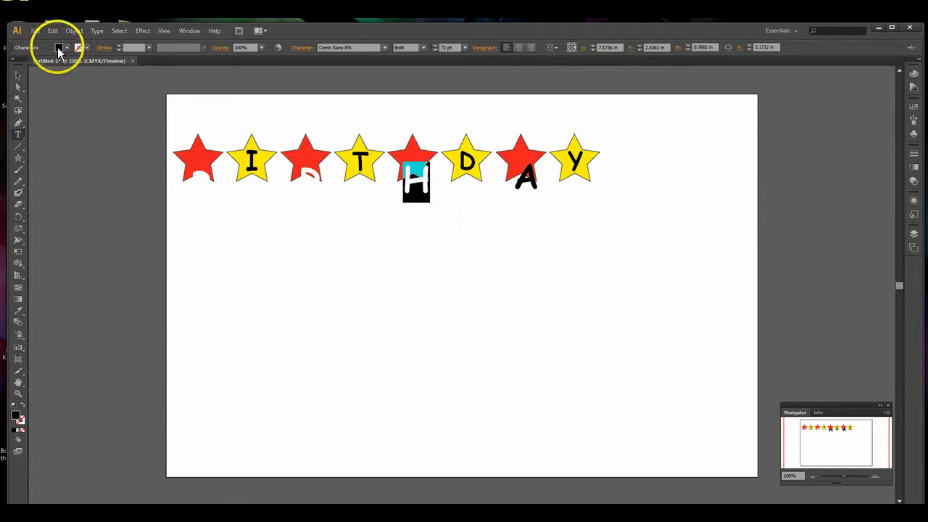
left_click(24, 66)
left_click_drag(534, 178, 514, 177)
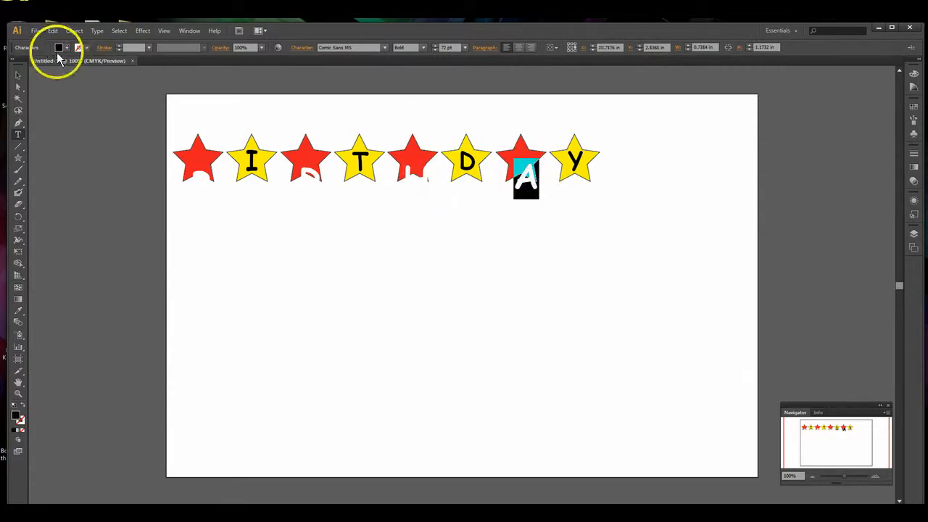
left_click(65, 47)
left_click(20, 66)
left_click(447, 243)
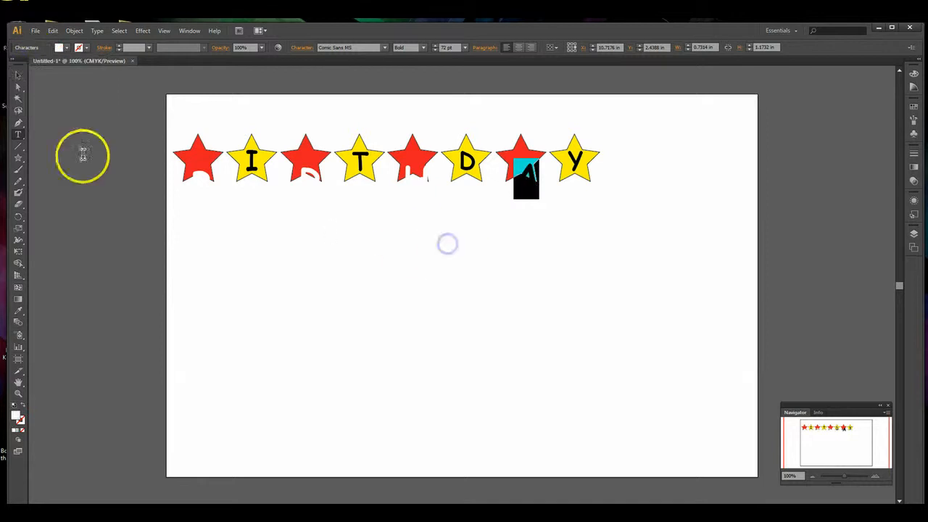
Scale the white B down to about 59 pt, center it on the first red star, and deselect it.
left_click(19, 75)
left_click_drag(215, 177, 200, 156)
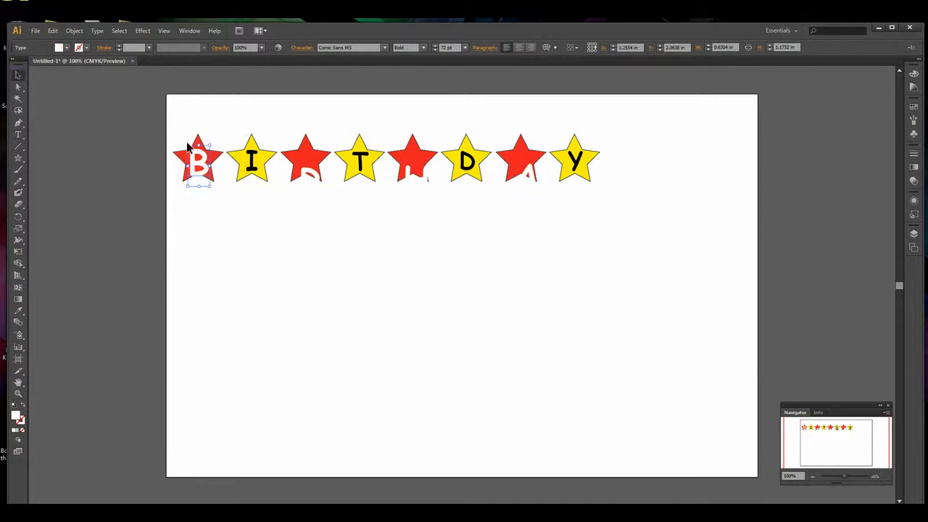
left_click(198, 169)
left_click(197, 171)
left_click(187, 144)
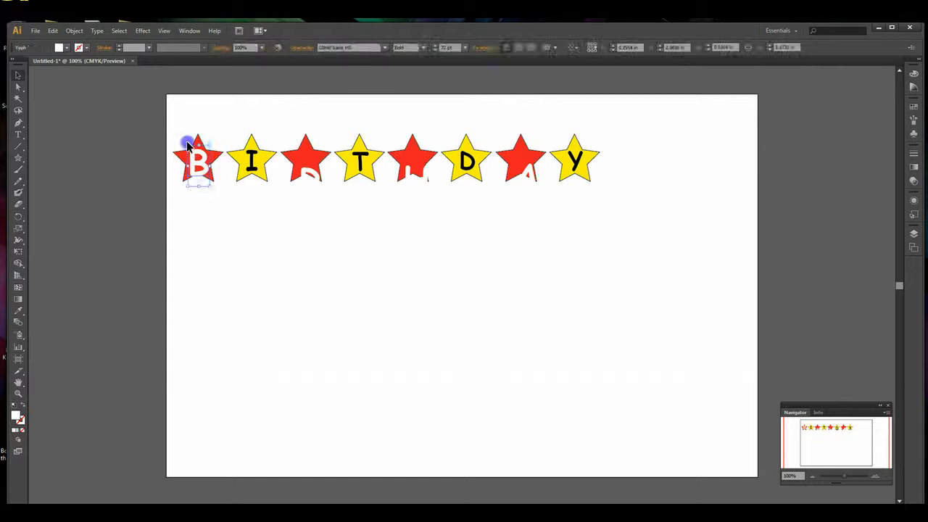
left_click(196, 157)
mouse_move(186, 143)
left_mouse_down()
mouse_move(197, 160)
mouse_move(189, 144)
left_mouse_up()
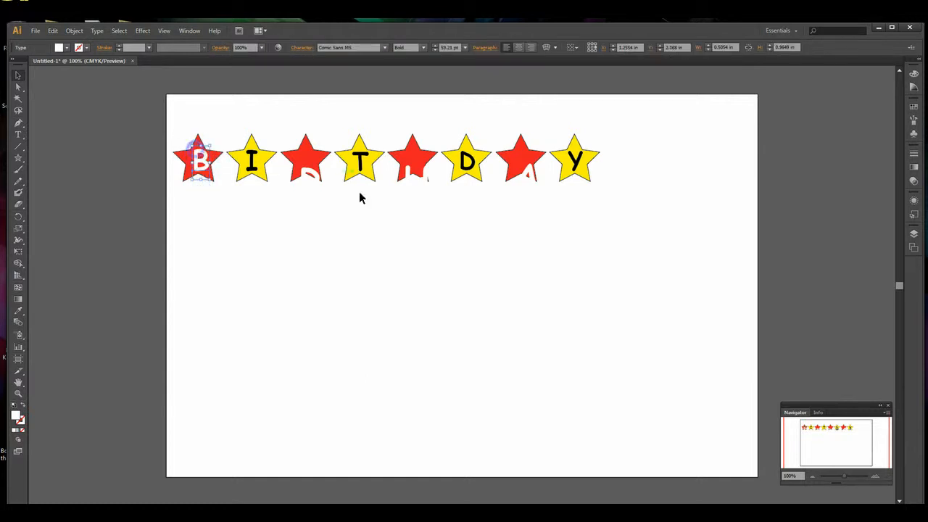
key("Left")
key("Left")
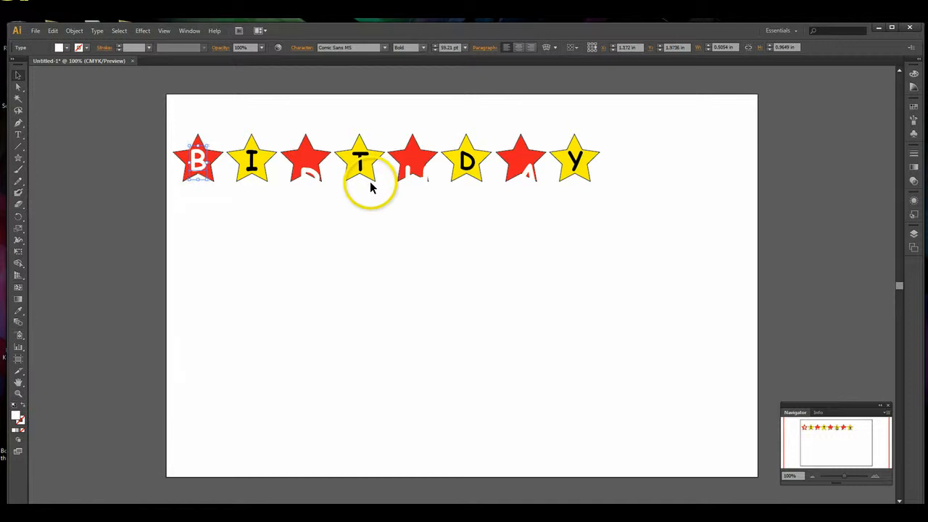
left_click(373, 220)
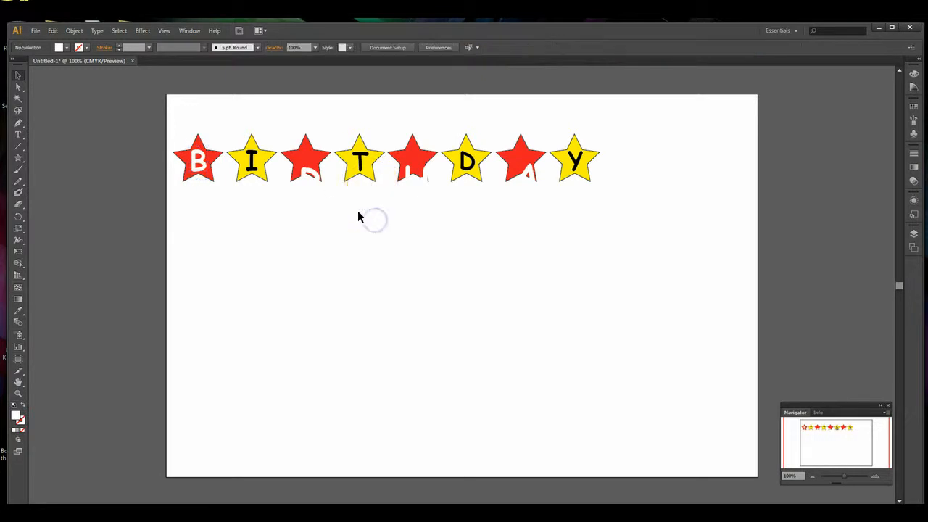
Scale the white R down to about 56 pt, center it on the third star, and deselect it.
left_click_drag(305, 176, 300, 150)
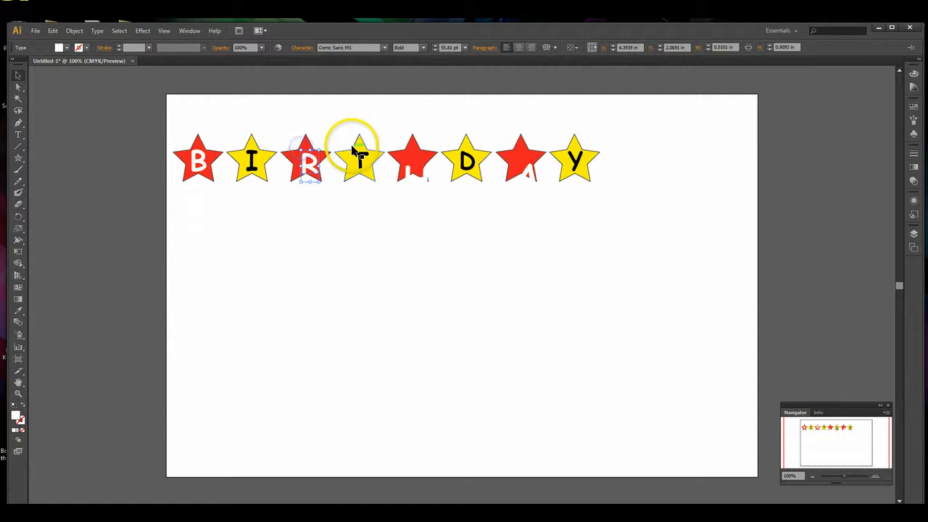
key("Left")
key("Left")
key("Left")
key("Left")
key("Left")
key("Up")
key("Up")
key("Up")
key("Up")
key("Up")
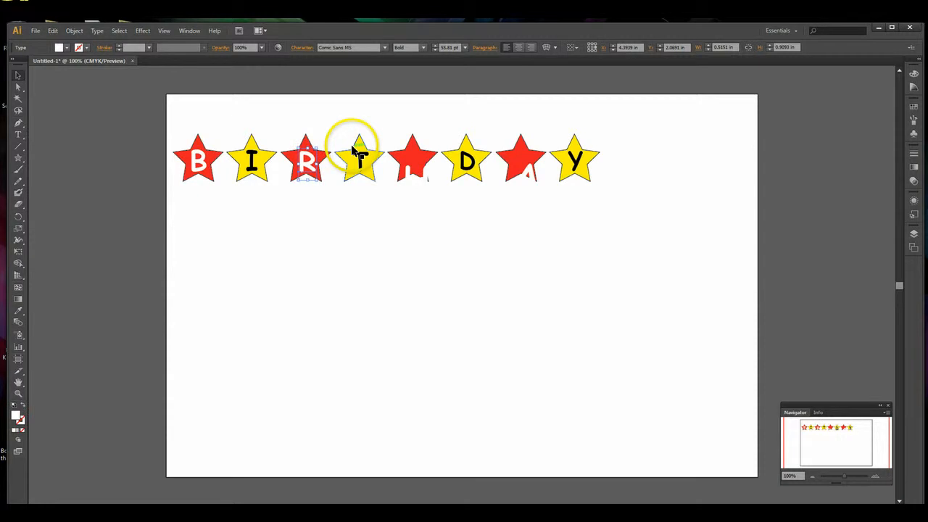
left_click(363, 201)
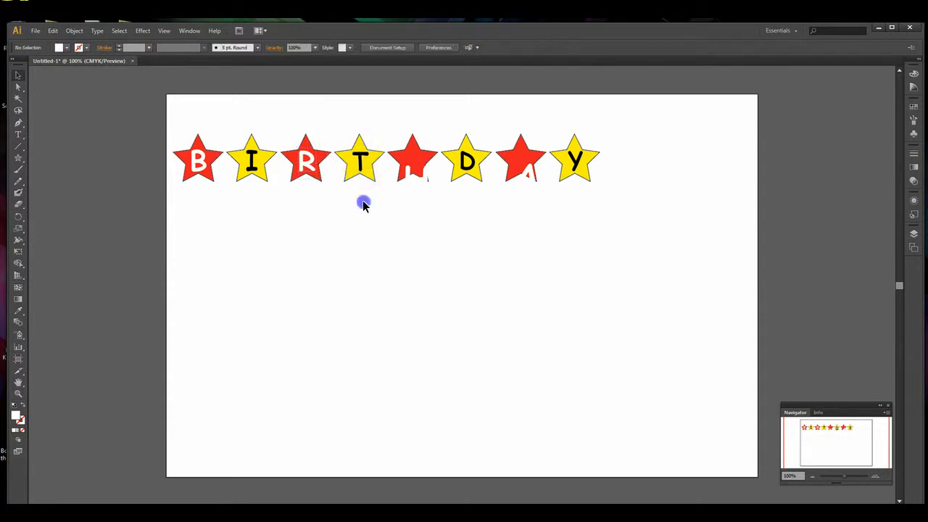
Scale the white H down to about 51 pt and center it on the fifth star.
mouse_move(407, 184)
left_mouse_down()
mouse_move(404, 153)
mouse_move(414, 176)
mouse_move(410, 167)
left_mouse_up()
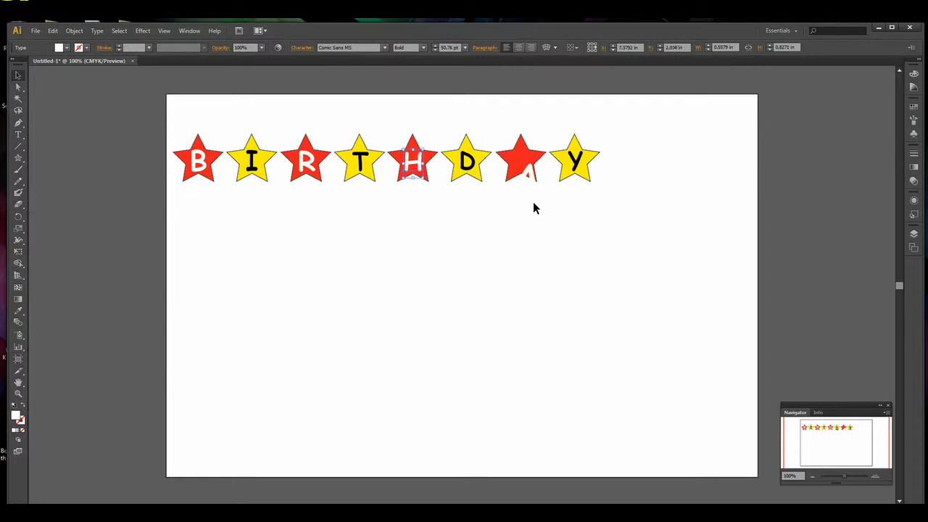
left_click(534, 203)
Scale the white A down to about 60 pt, center it on the seventh star, and deselect it.
left_click_drag(531, 186, 526, 150)
left_click(602, 179)
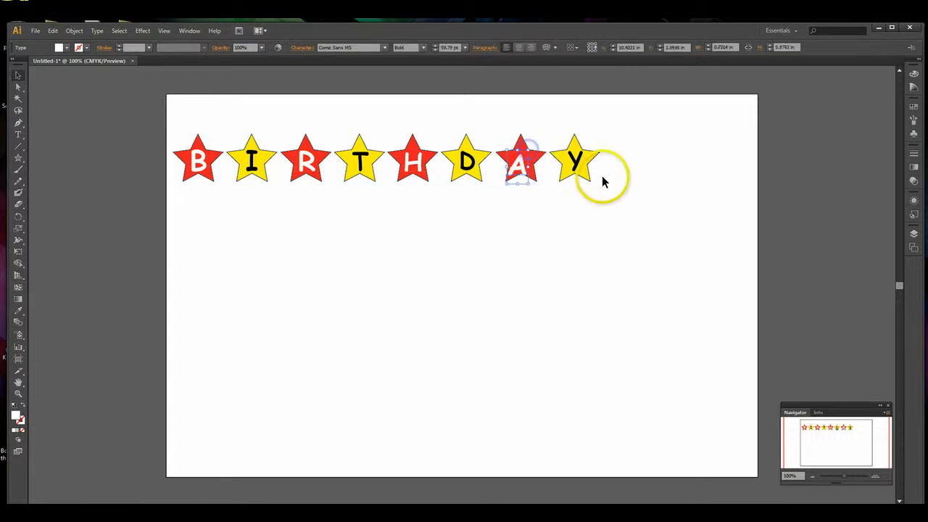
key("Up")
key("Up")
key("Up")
key("Right")
key("Right")
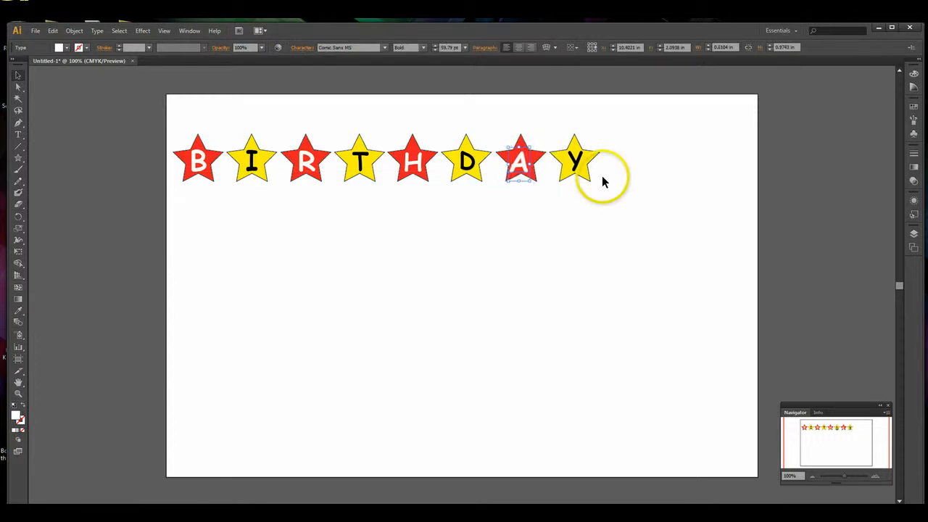
key("Up")
key("Up")
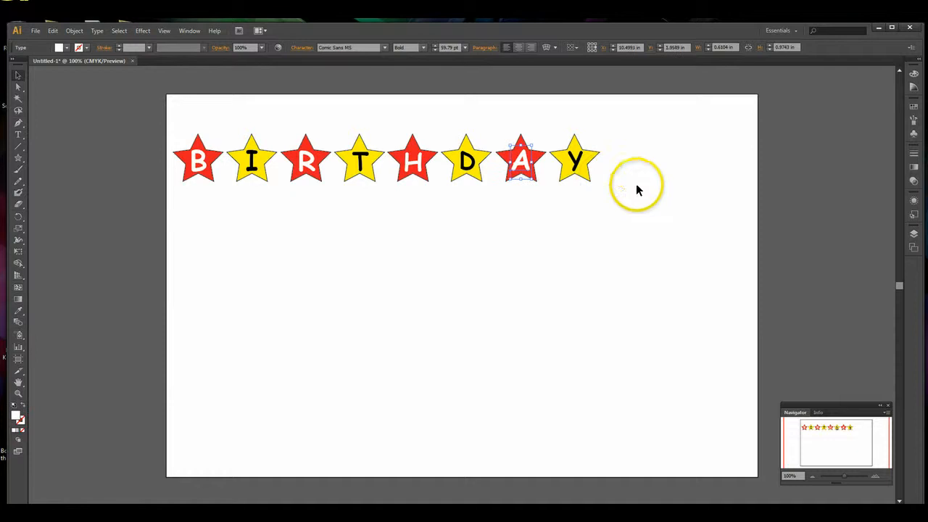
left_click(637, 197)
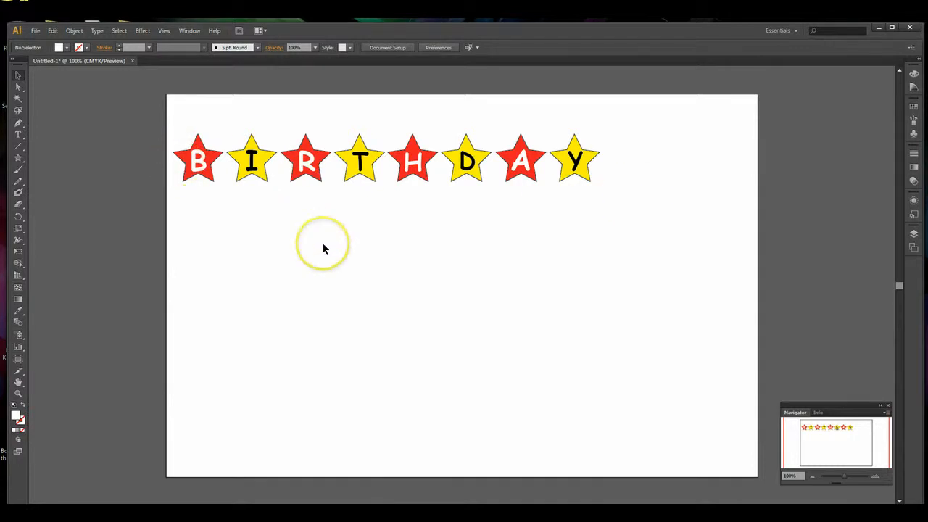
Shrink the white B on the first star slightly to about 55 pt and deselect it.
left_click(195, 153)
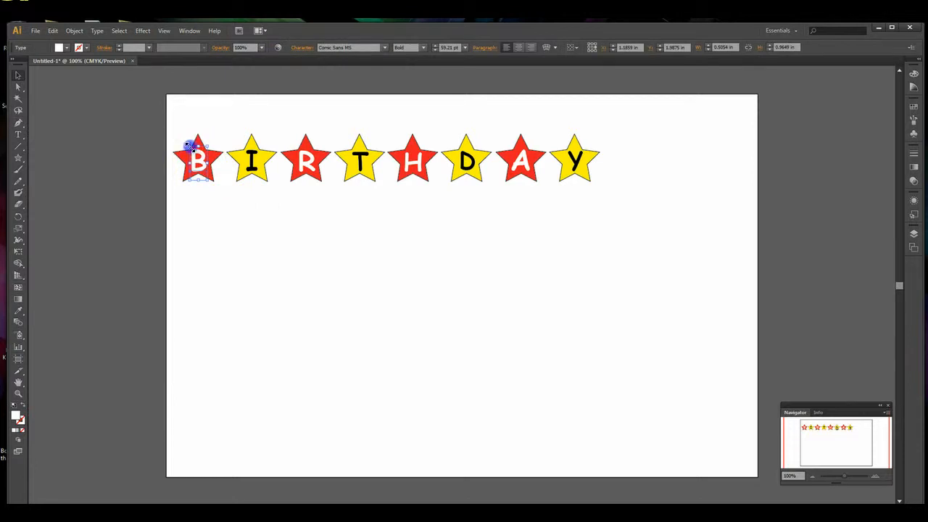
left_click_drag(190, 148, 190, 149)
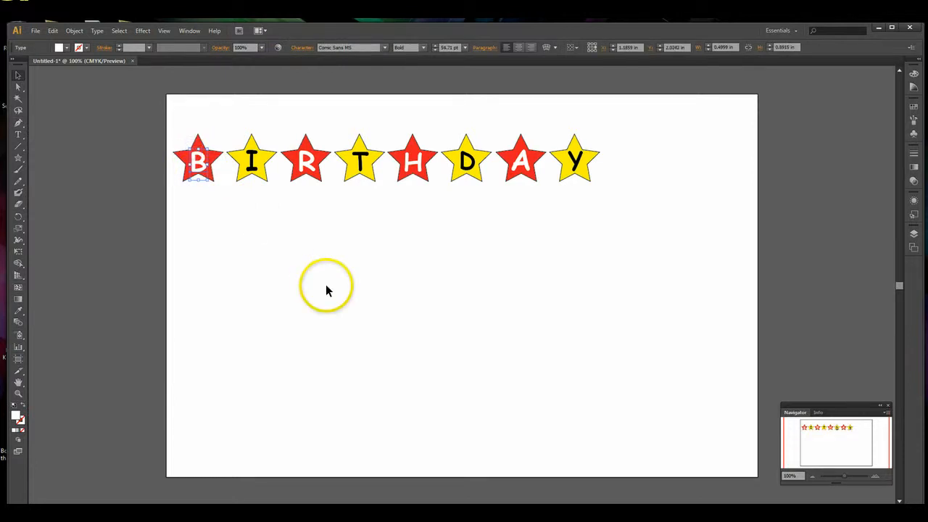
left_click(326, 284)
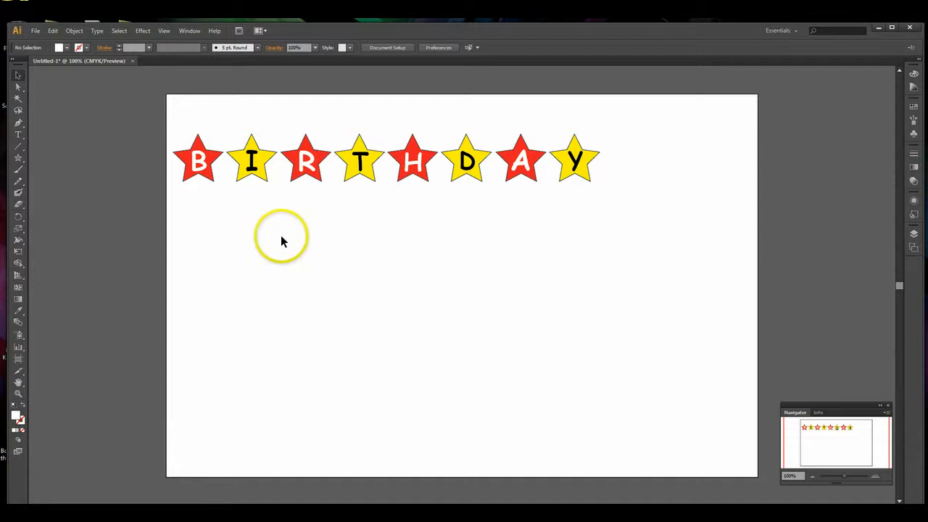
Export the BIRTHDAY stars for the web as a transparent PNG-24 named Birthday on the Desktop.
left_click(35, 30)
left_click(72, 153)
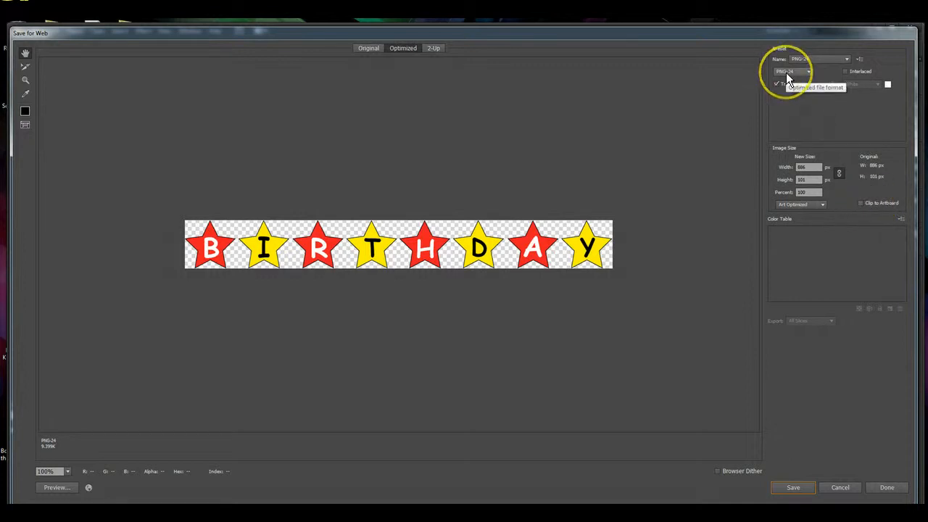
left_click(786, 489)
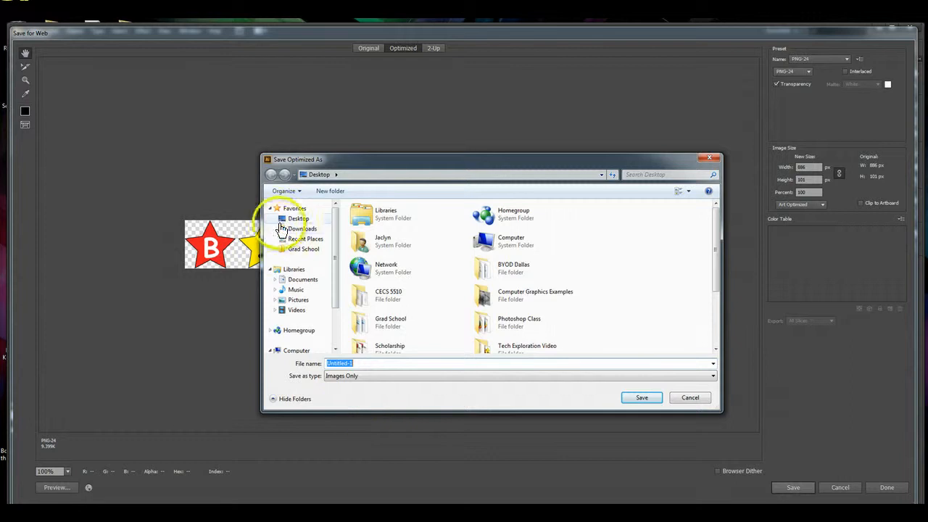
left_click(297, 219)
left_click_drag(716, 247, 710, 335)
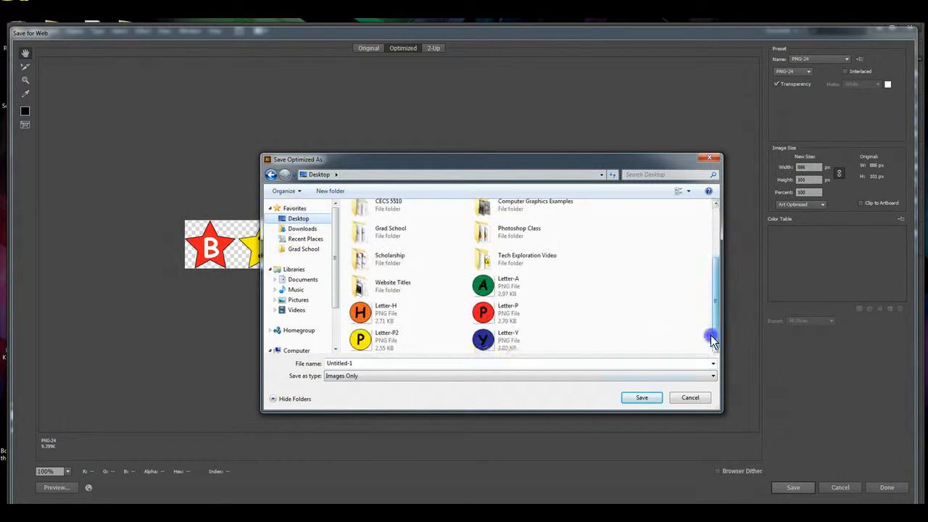
left_click(489, 364)
type("Birthday")
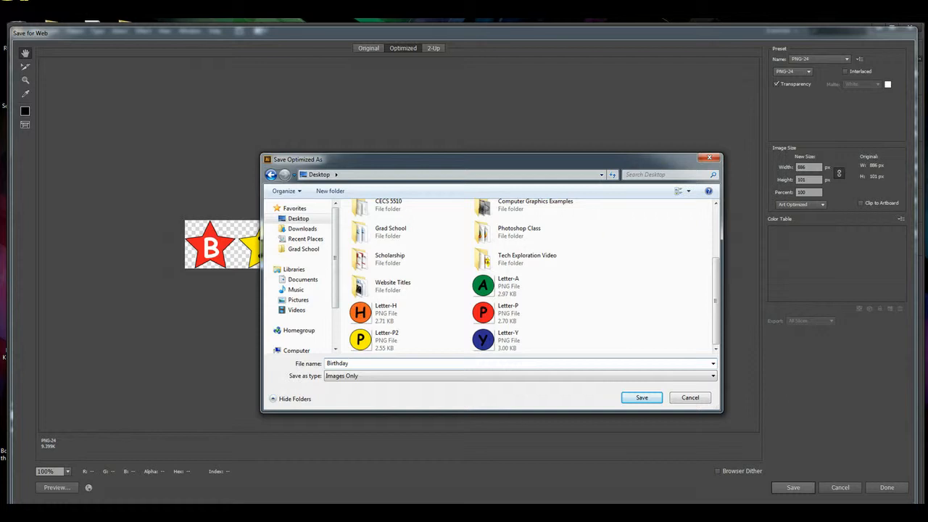
left_click(652, 391)
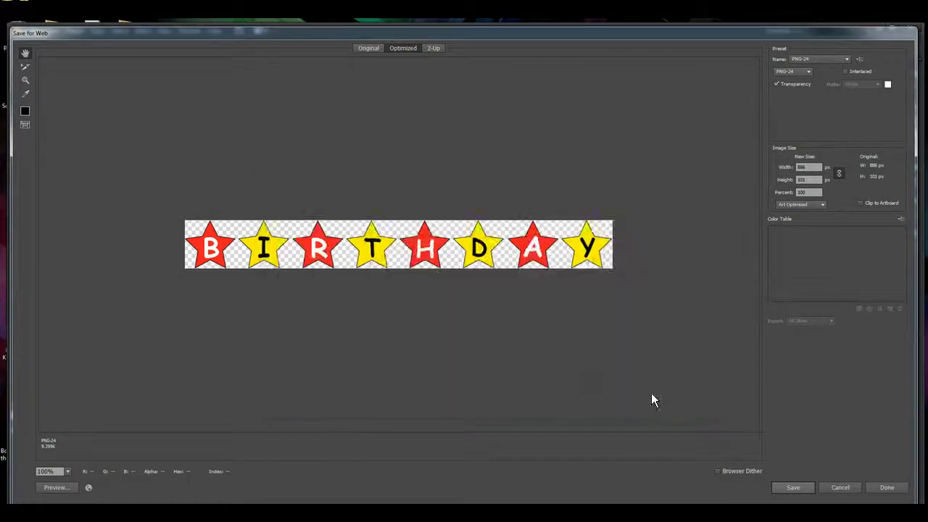